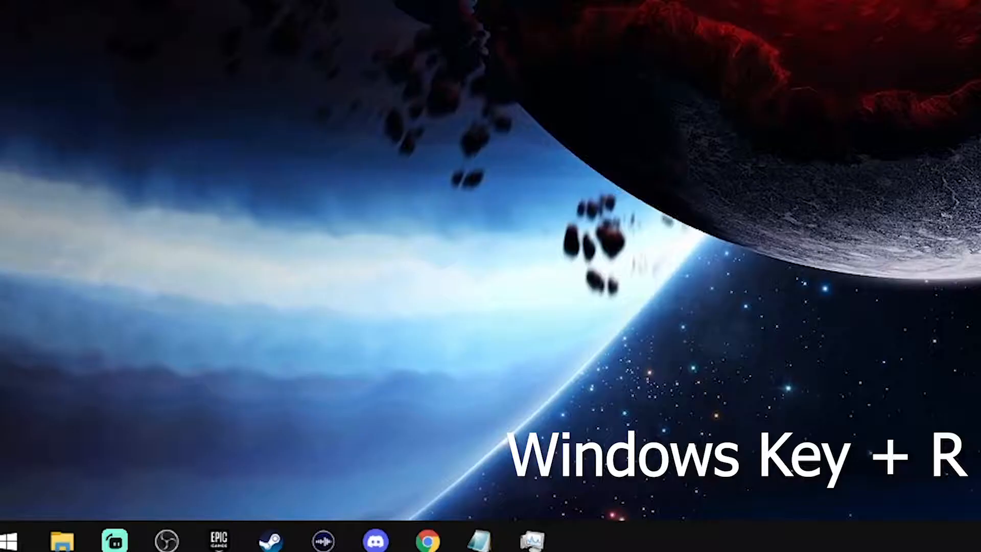
- Launch the Registry Editor by running regedit and reposition its window on the desktop
{"action": "key", "text": "super+r"}
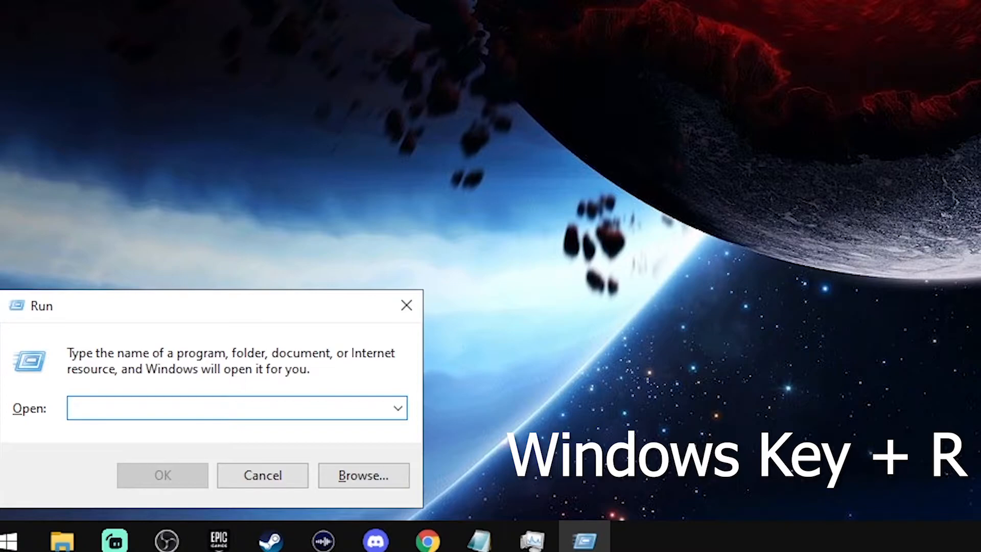
{"action": "type", "text": "r"}
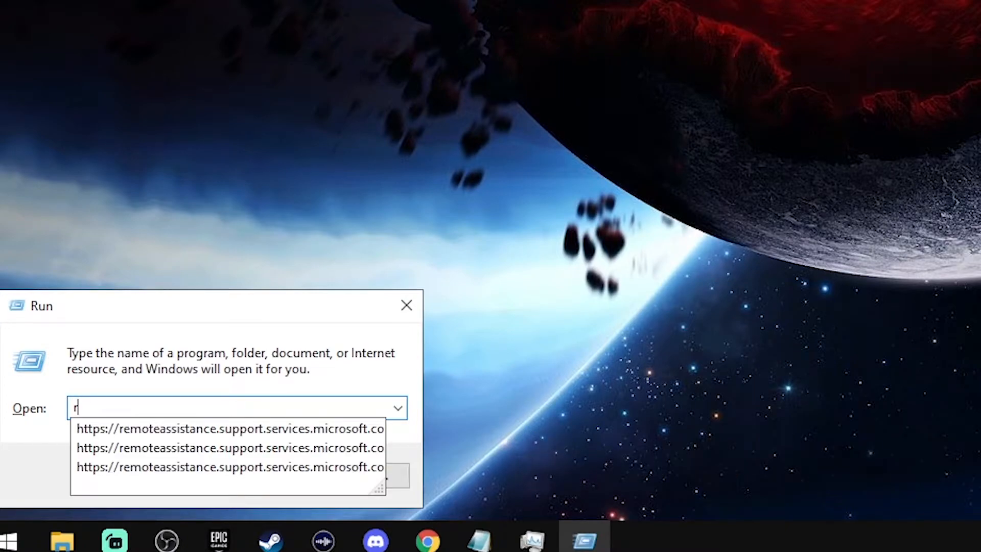
{"action": "type", "text": "egedit"}
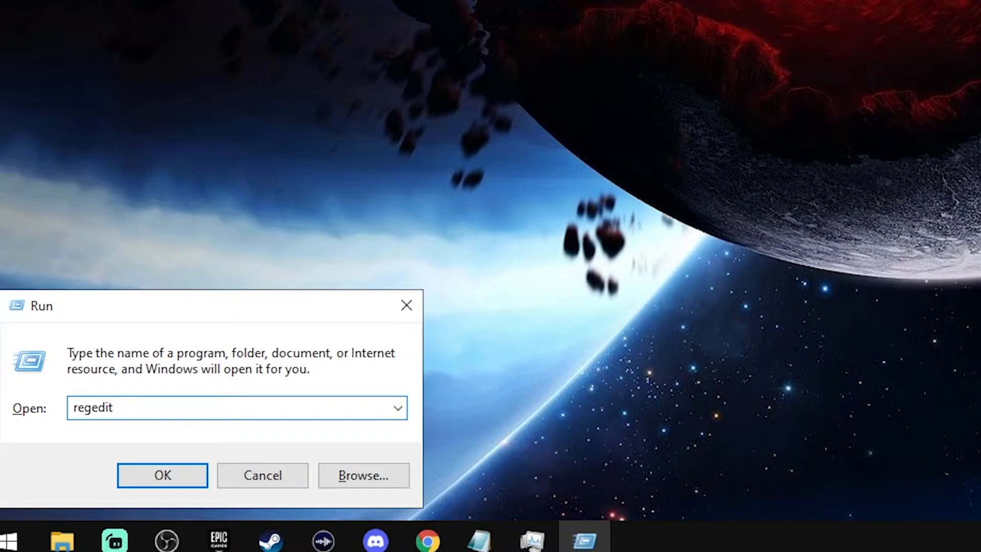
{"action": "key", "text": "Return"}
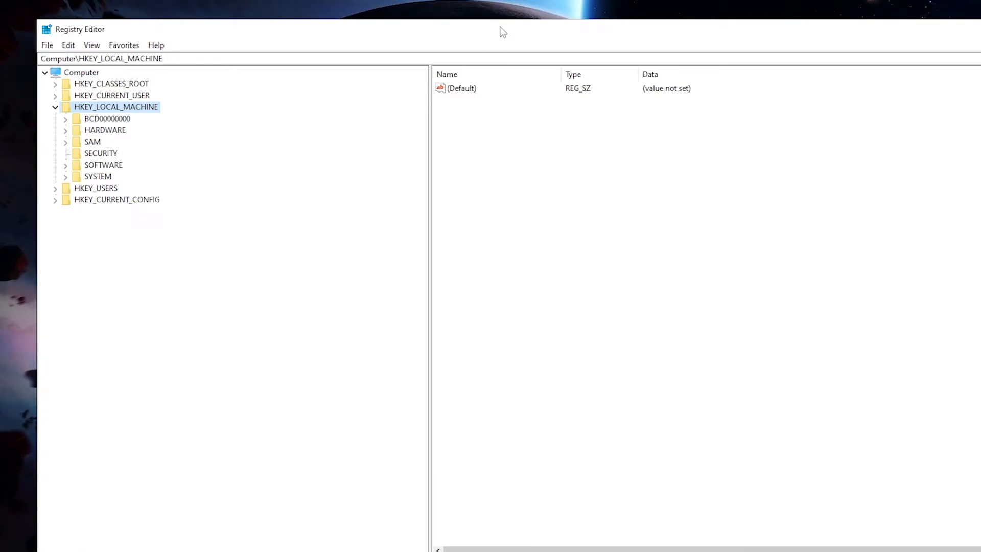
{"action": "left_click_drag", "start_coordinate": [503, 32], "coordinate": [466, 24]}
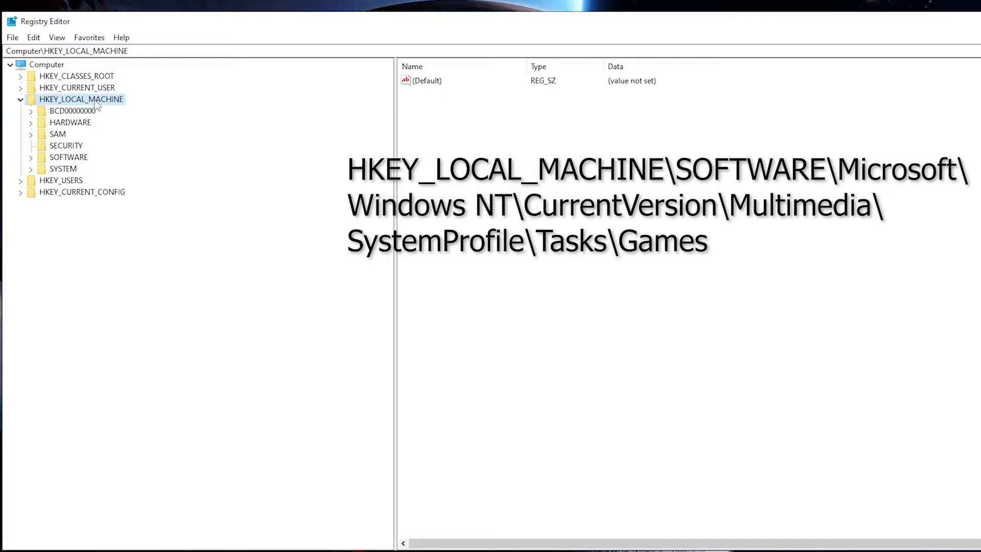
- Expand the SOFTWARE key under HKEY_LOCAL_MACHINE and its Microsoft subkey in the registry tree
{"action": "left_click", "coordinate": [33, 158]}
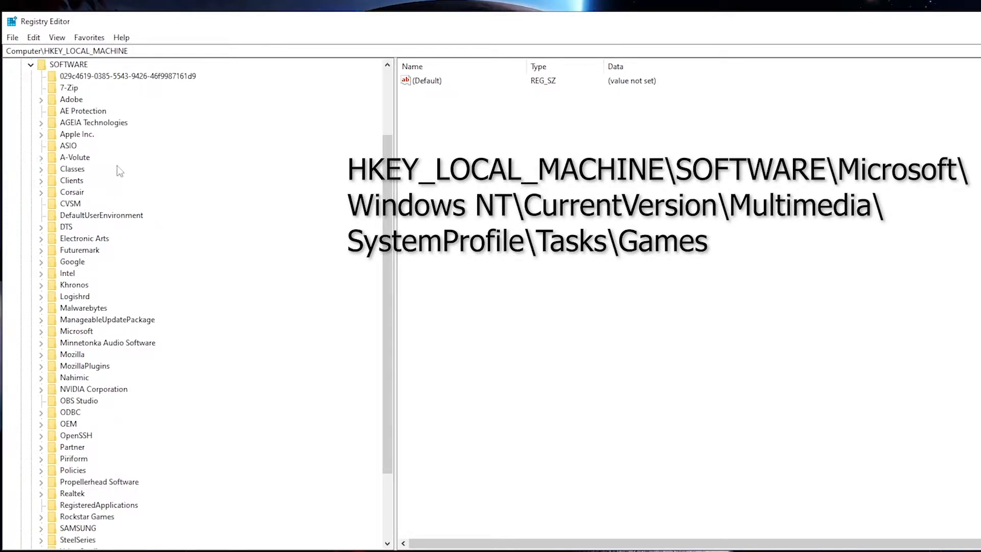
{"action": "scroll", "coordinate": [244, 240], "scroll_direction": "down", "scroll_amount": 2}
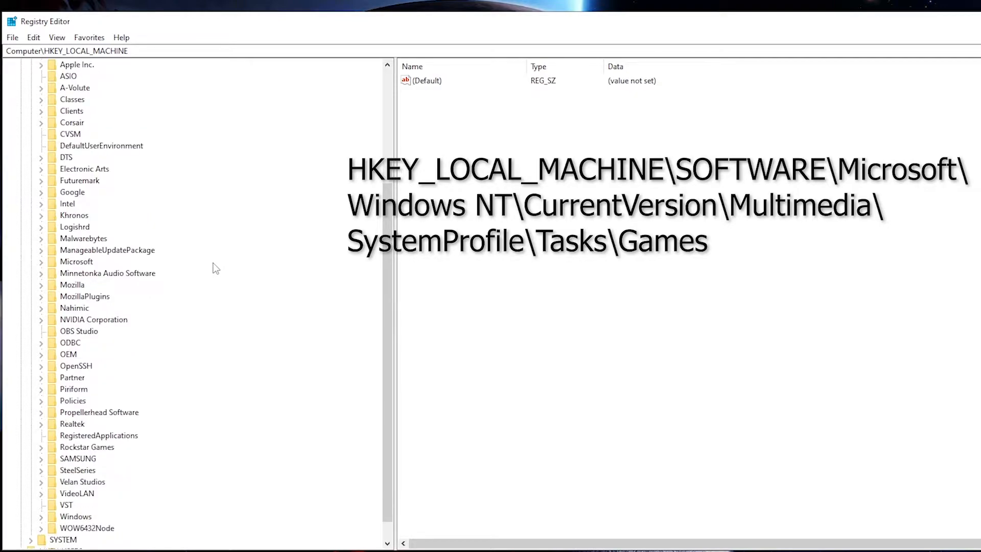
{"action": "scroll", "coordinate": [216, 269], "scroll_direction": "down", "scroll_amount": 1}
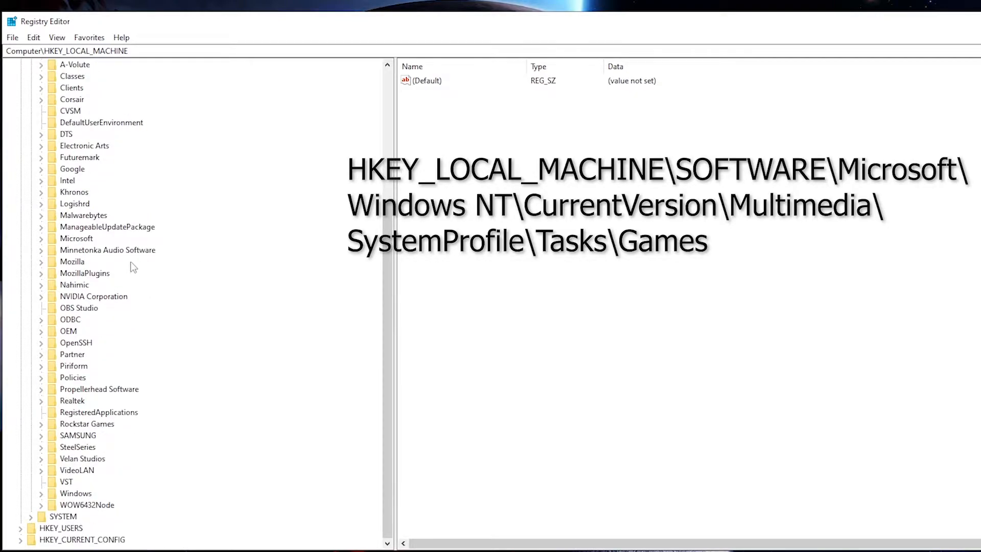
{"action": "left_click", "coordinate": [41, 238]}
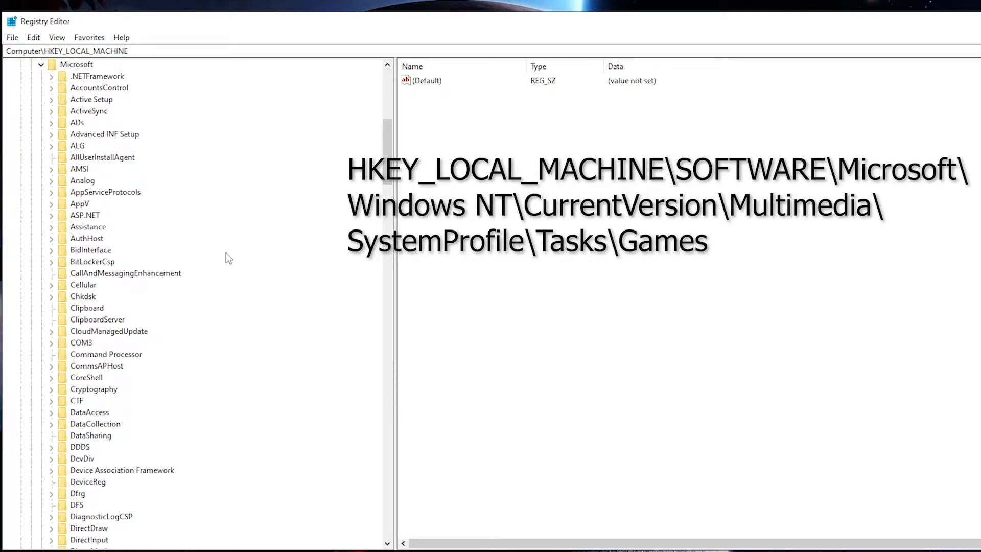
- Find the Windows NT key under Microsoft and expand it down to the contents of CurrentVersion
{"action": "scroll", "coordinate": [226, 252], "scroll_direction": "down", "scroll_amount": 20}
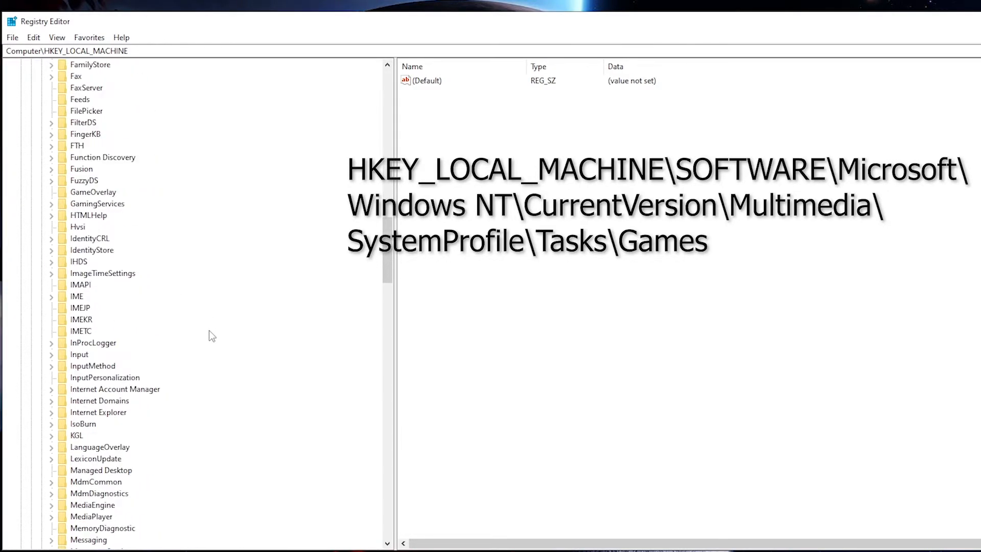
{"action": "scroll", "coordinate": [210, 332], "scroll_direction": "down", "scroll_amount": 2}
{"action": "scroll", "coordinate": [211, 327], "scroll_direction": "down", "scroll_amount": 2}
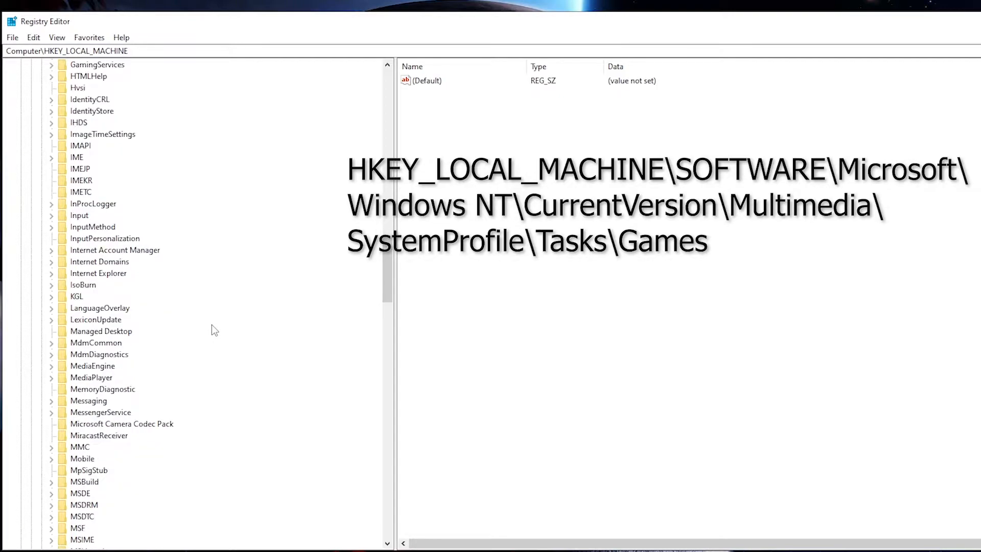
{"action": "scroll", "coordinate": [214, 330], "scroll_direction": "down", "scroll_amount": 1}
{"action": "key", "text": "w"}
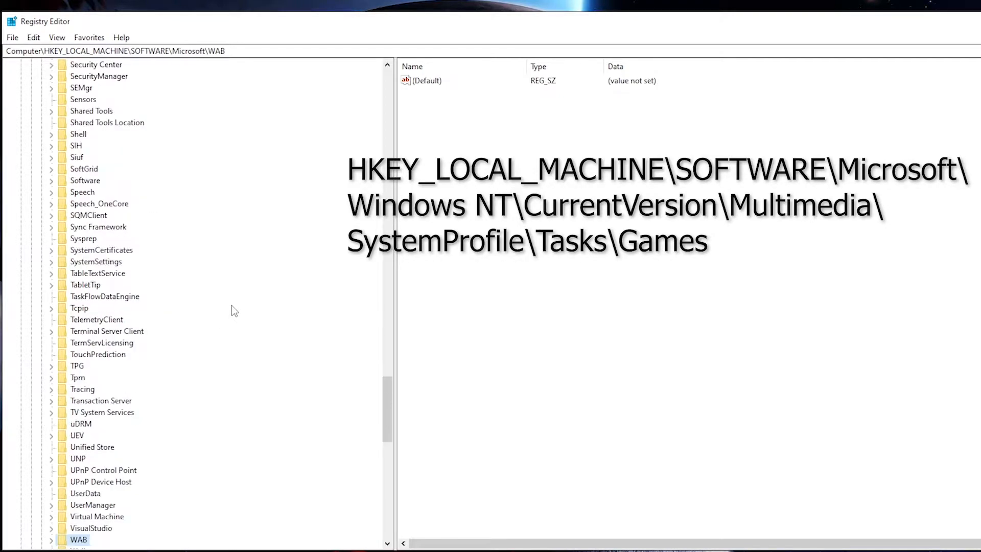
{"action": "scroll", "coordinate": [232, 307], "scroll_direction": "down", "scroll_amount": 4}
{"action": "scroll", "coordinate": [238, 335], "scroll_direction": "down", "scroll_amount": 3}
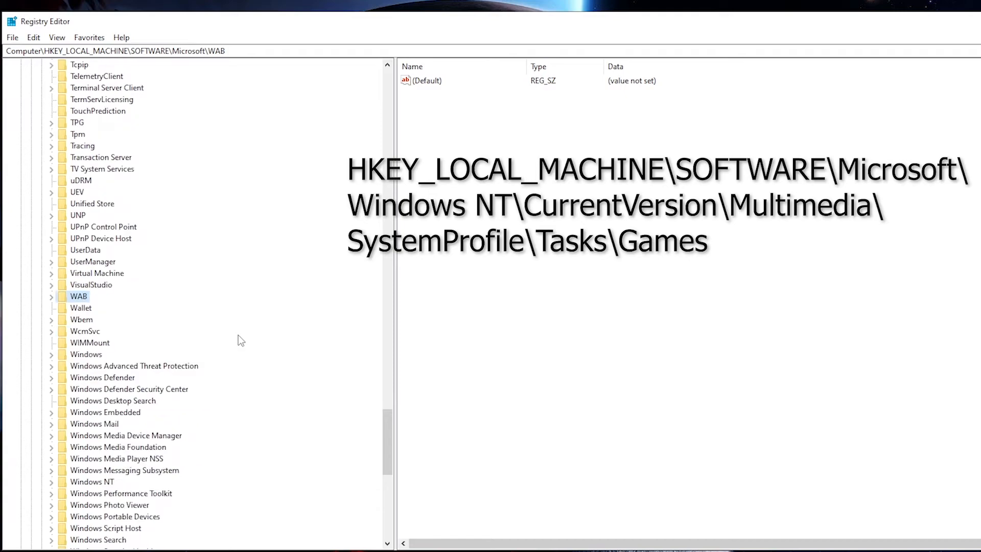
{"action": "scroll", "coordinate": [238, 335], "scroll_direction": "down", "scroll_amount": 2}
{"action": "scroll", "coordinate": [238, 336], "scroll_direction": "down", "scroll_amount": 1}
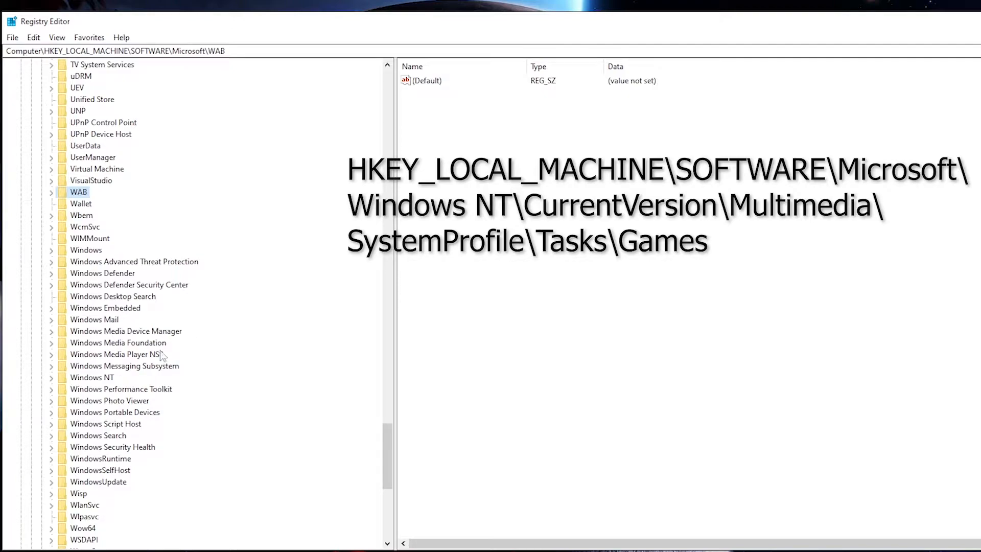
{"action": "left_click", "coordinate": [52, 377]}
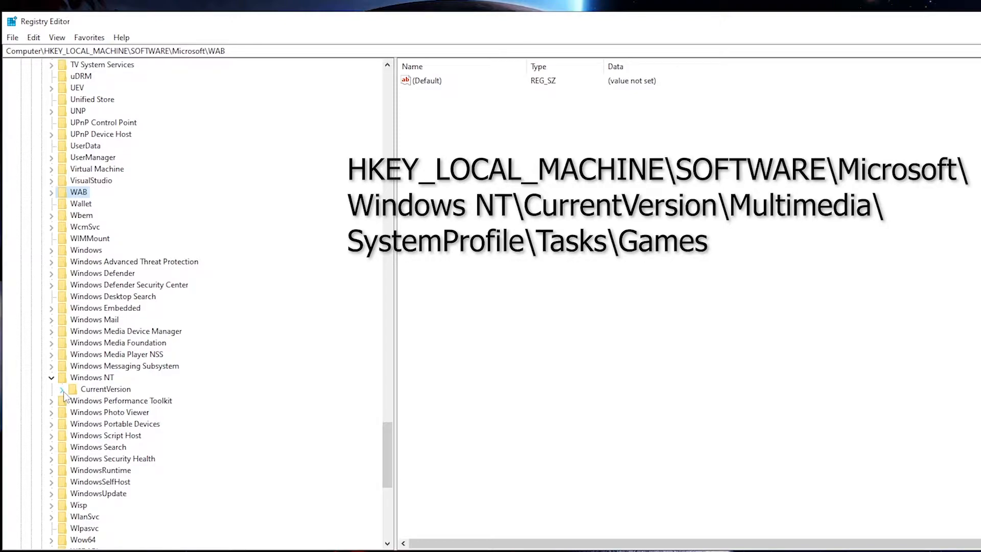
{"action": "left_click", "coordinate": [62, 390]}
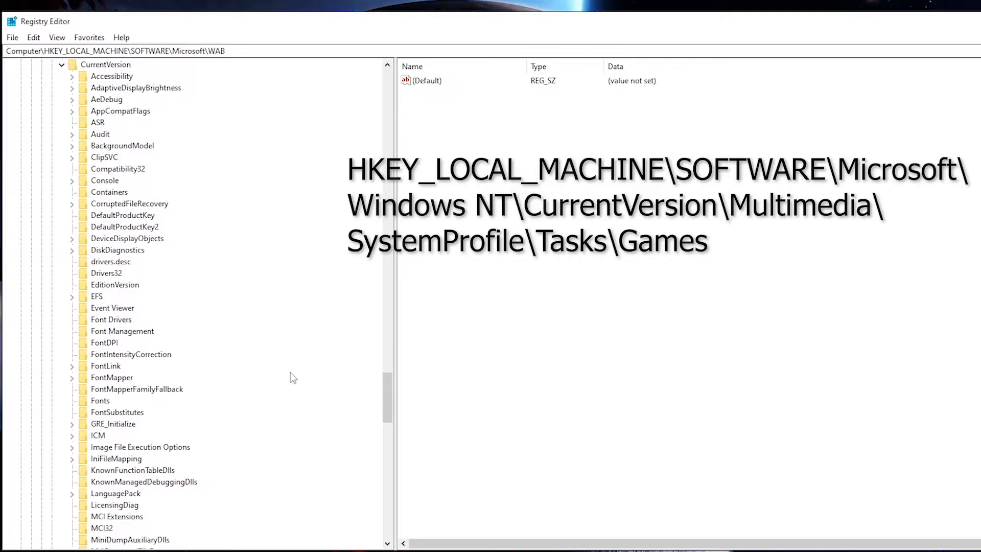
- Under CurrentVersion, expand Multimedia\SystemProfile\Tasks and select the Games key to show its values
{"action": "key", "text": "m"}
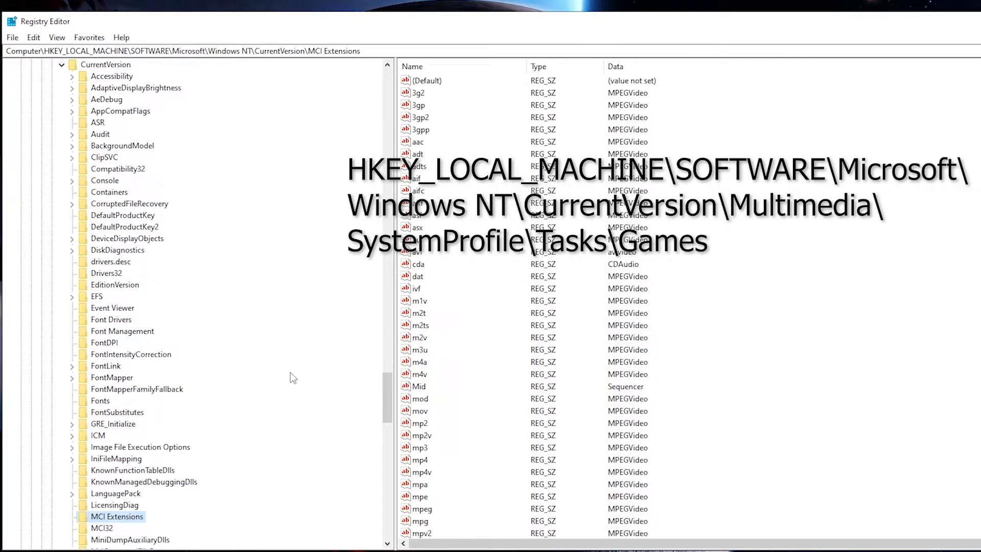
{"action": "scroll", "coordinate": [290, 372], "scroll_direction": "down", "scroll_amount": 3}
{"action": "scroll", "coordinate": [291, 373], "scroll_direction": "down", "scroll_amount": 1}
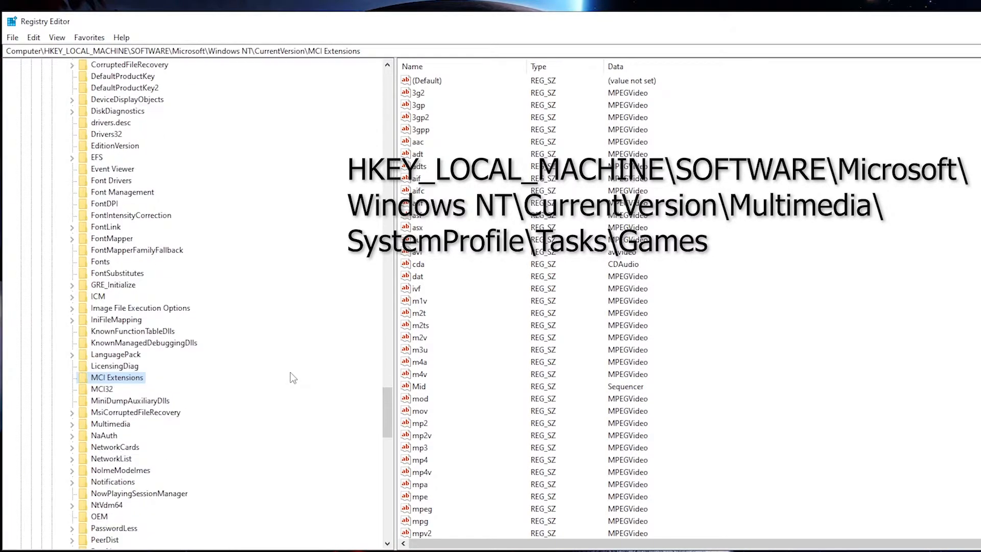
{"action": "scroll", "coordinate": [187, 424], "scroll_direction": "down", "scroll_amount": 1}
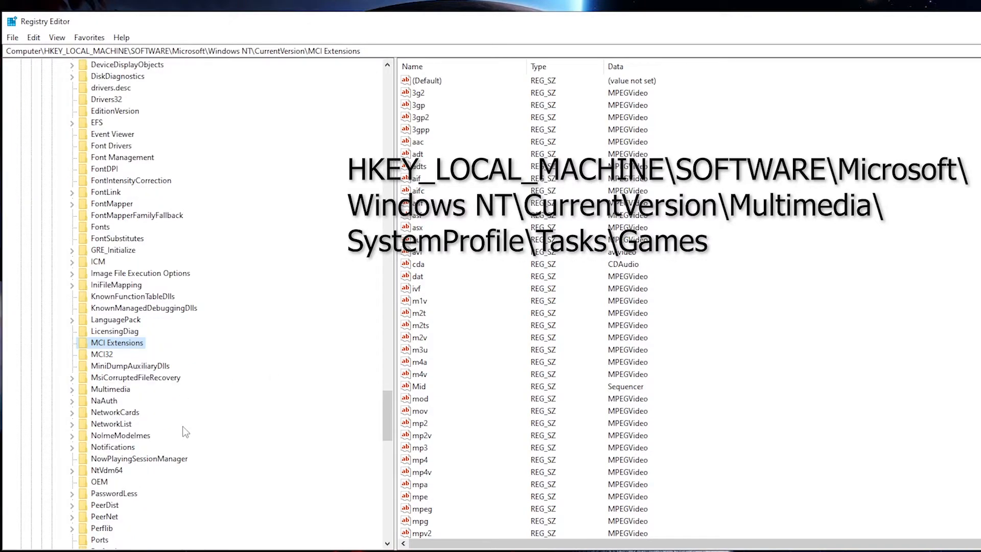
{"action": "left_click", "coordinate": [122, 391]}
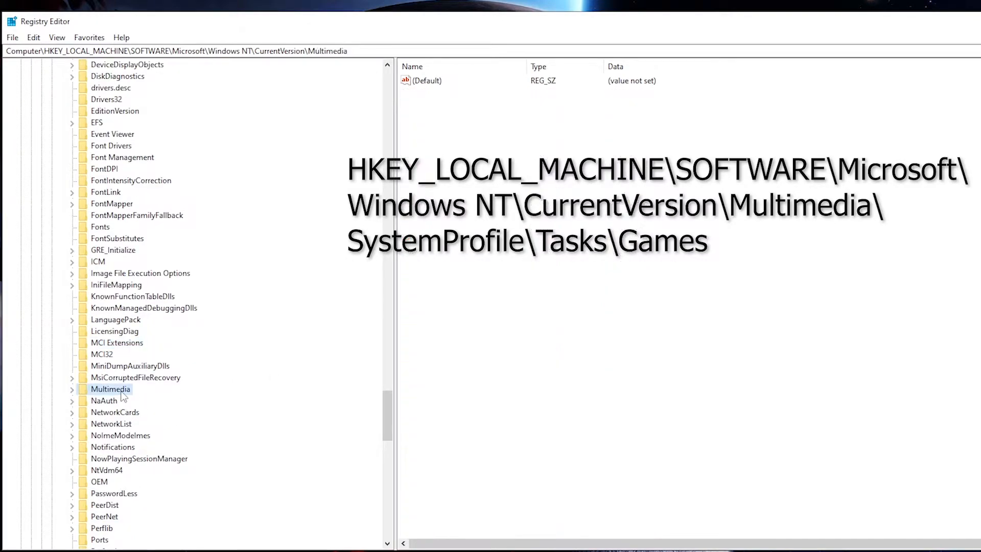
{"action": "left_click", "coordinate": [72, 390]}
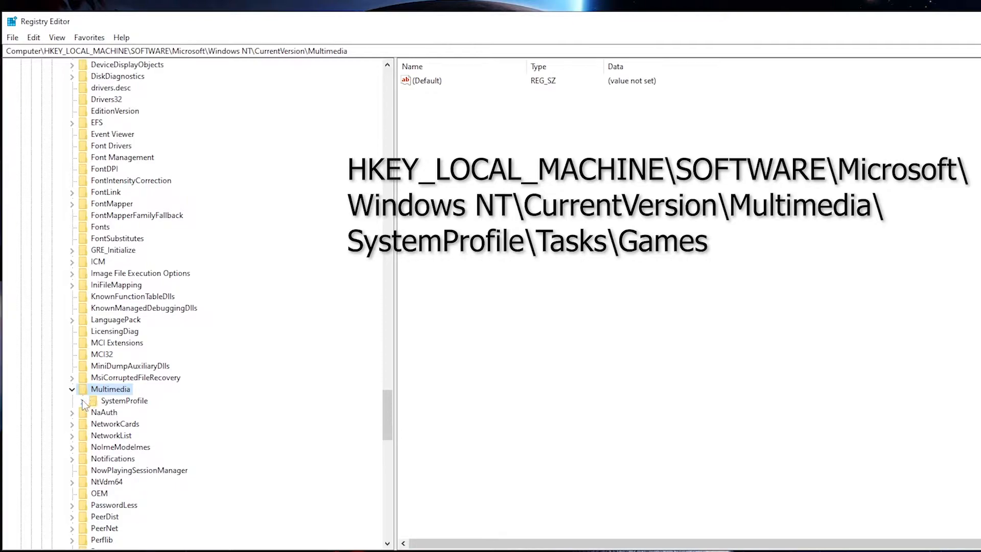
{"action": "left_click", "coordinate": [82, 402]}
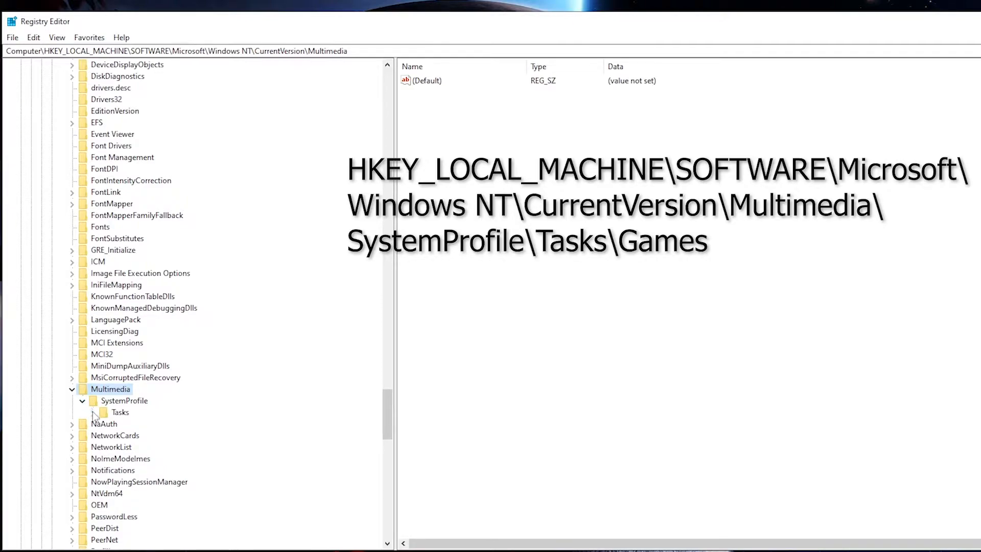
{"action": "left_click", "coordinate": [93, 413]}
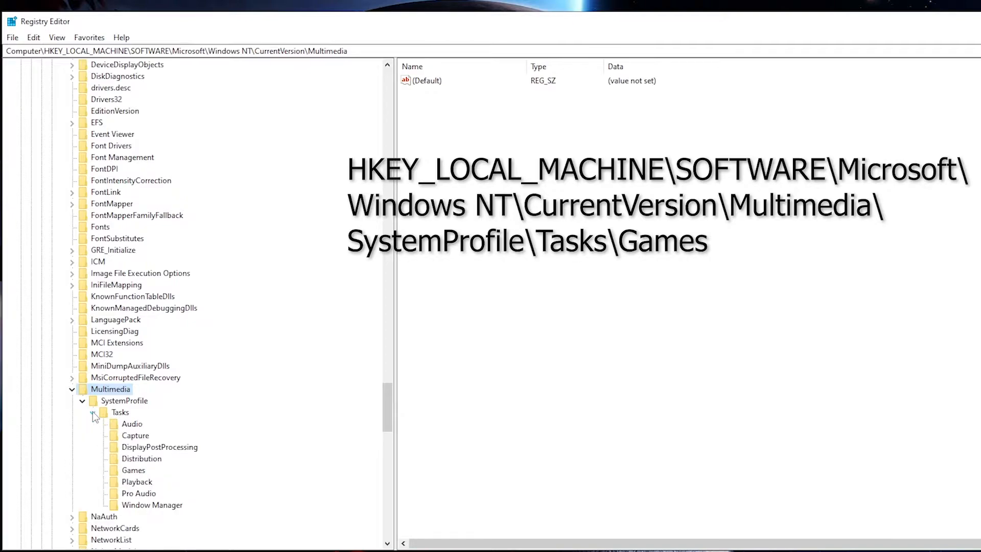
{"action": "left_click", "coordinate": [113, 467]}
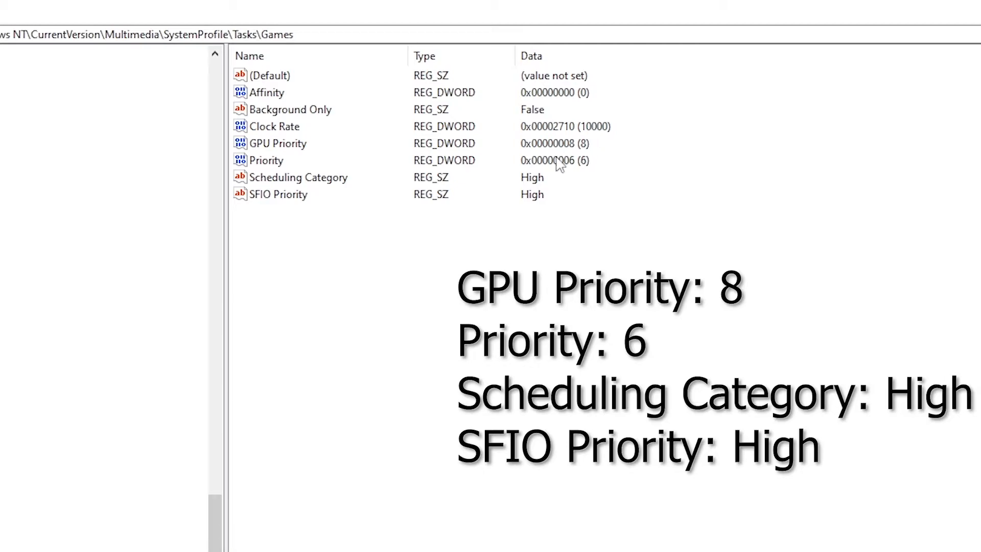
- Inspect the GPU Priority value of the Games key in its edit dialog, closing the dialog without changing the data
{"action": "double_click", "coordinate": [296, 146]}
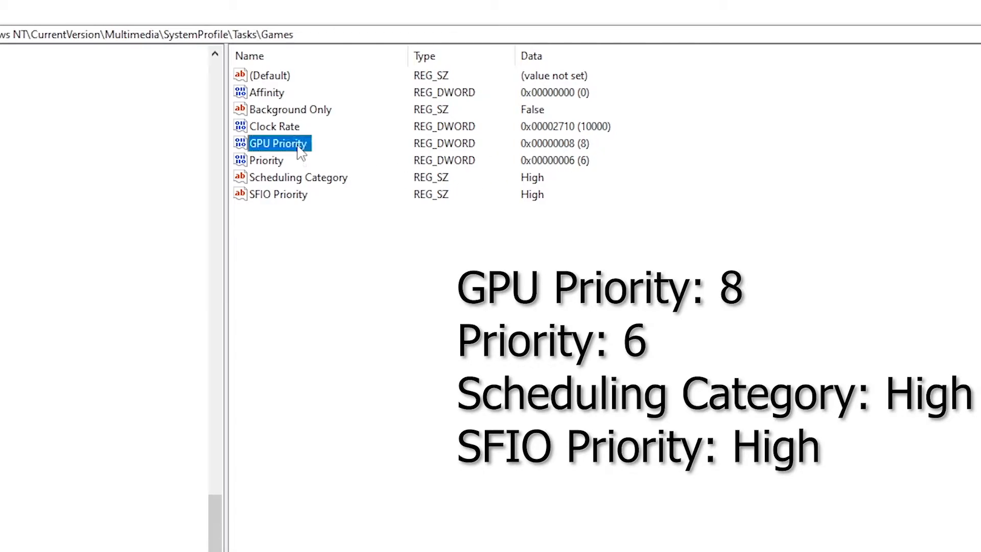
{"action": "left_click_drag", "start_coordinate": [0, 84], "coordinate": [229, 228]}
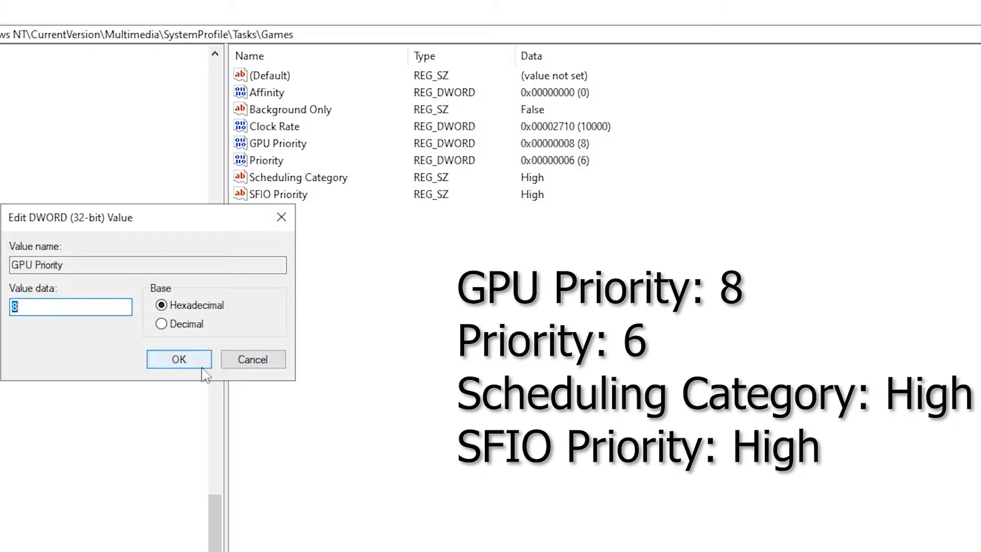
{"action": "left_click", "coordinate": [281, 228]}
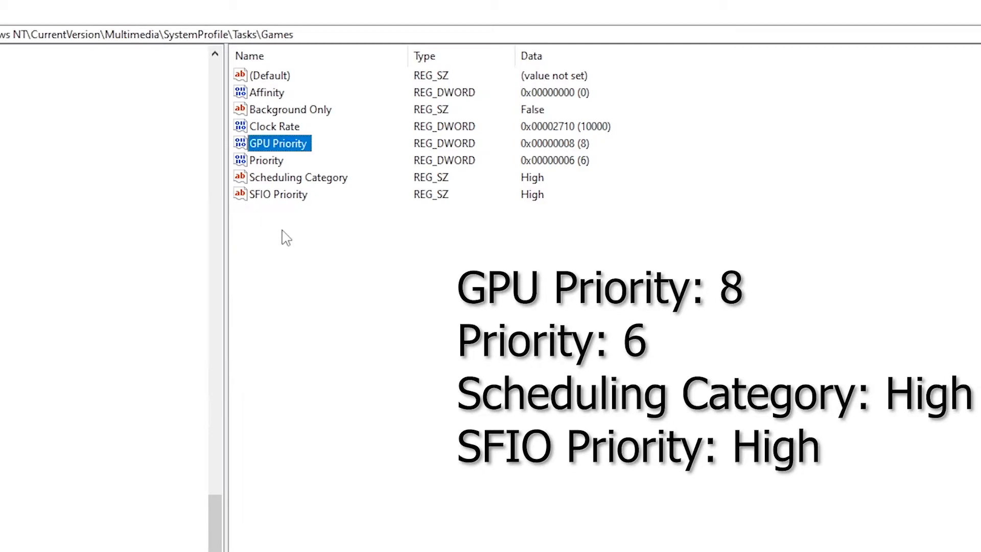
{"action": "right_click", "coordinate": [304, 146]}
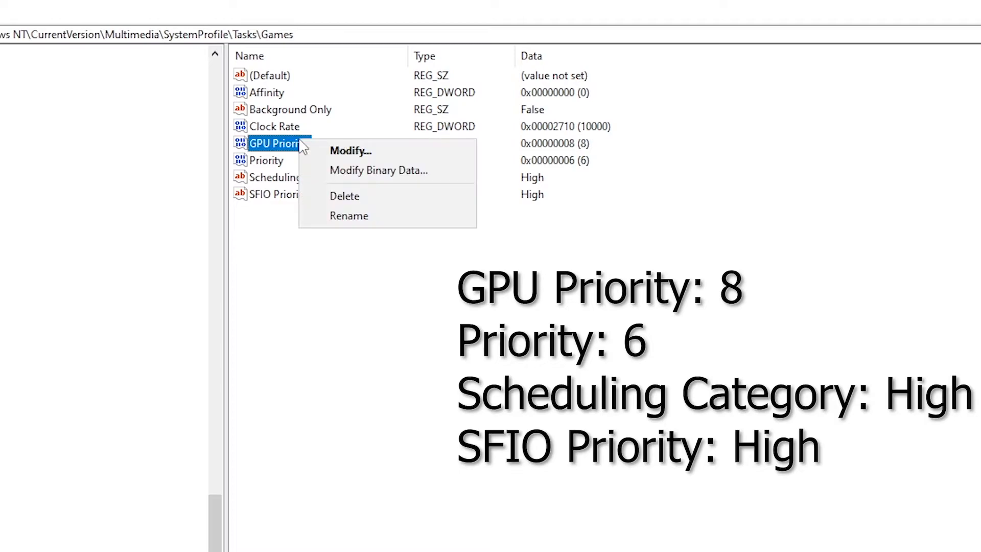
{"action": "left_click", "coordinate": [362, 150]}
{"action": "left_click_drag", "start_coordinate": [0, 77], "coordinate": [235, 226]}
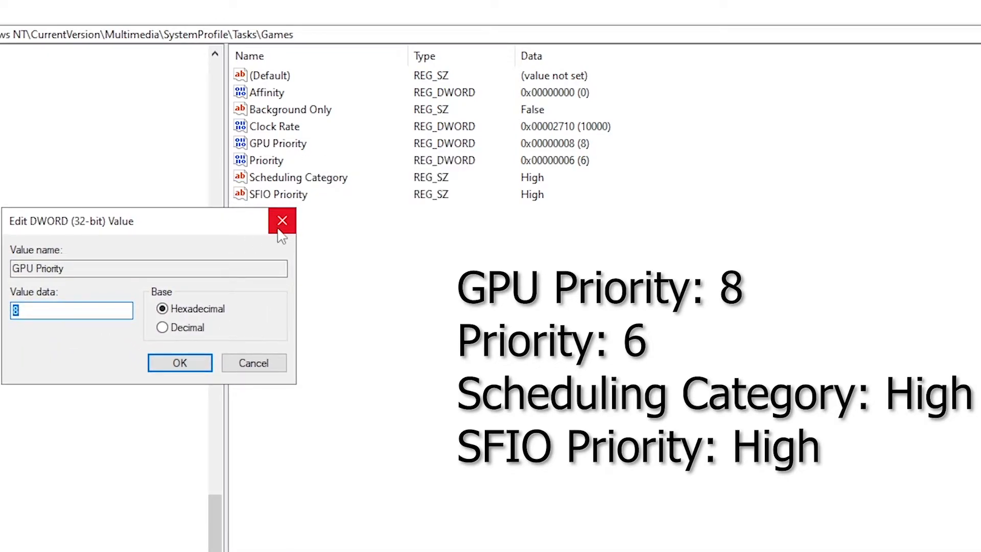
{"action": "left_click", "coordinate": [280, 230]}
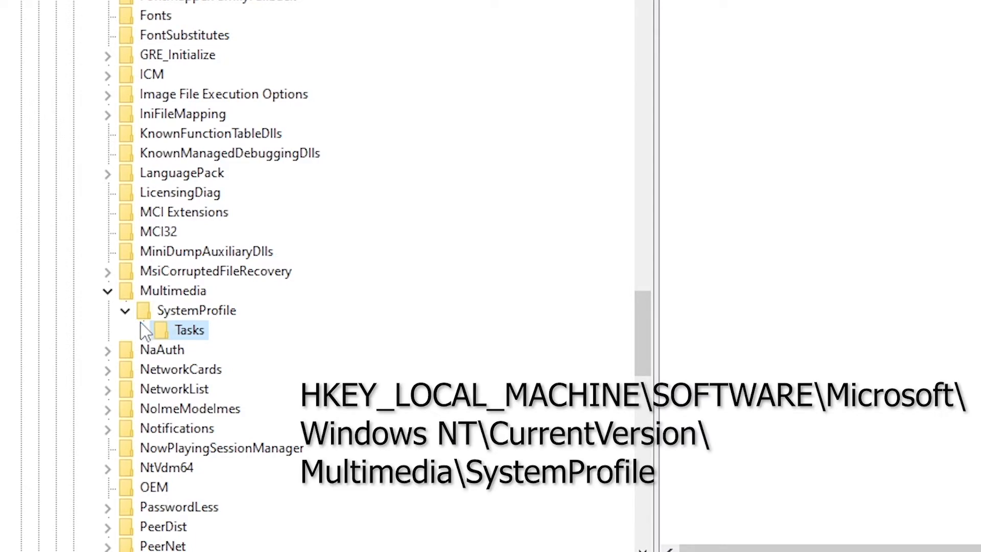
- Select the SystemProfile key and inspect its NetworkThrottlingIndex value in the edit dialog, closing it without changing the data
{"action": "left_click", "coordinate": [137, 310]}
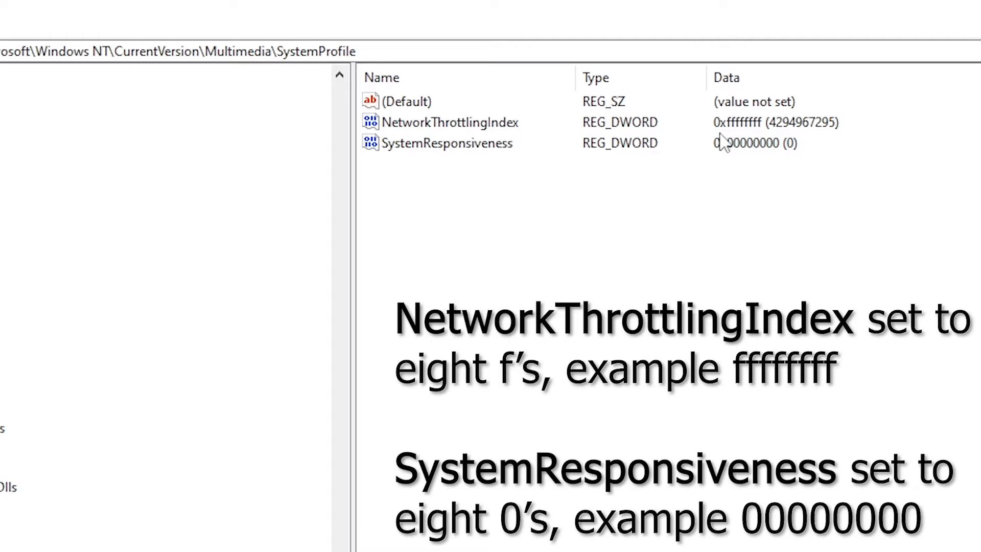
{"action": "double_click", "coordinate": [479, 126]}
{"action": "left_click_drag", "start_coordinate": [36, 122], "coordinate": [264, 176]}
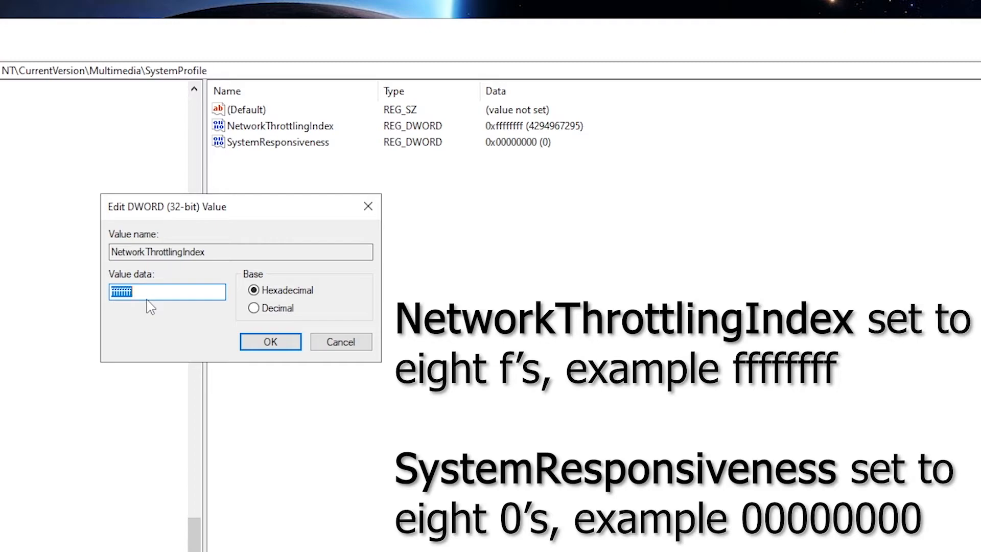
{"action": "left_click_drag", "start_coordinate": [229, 210], "coordinate": [125, 194]}
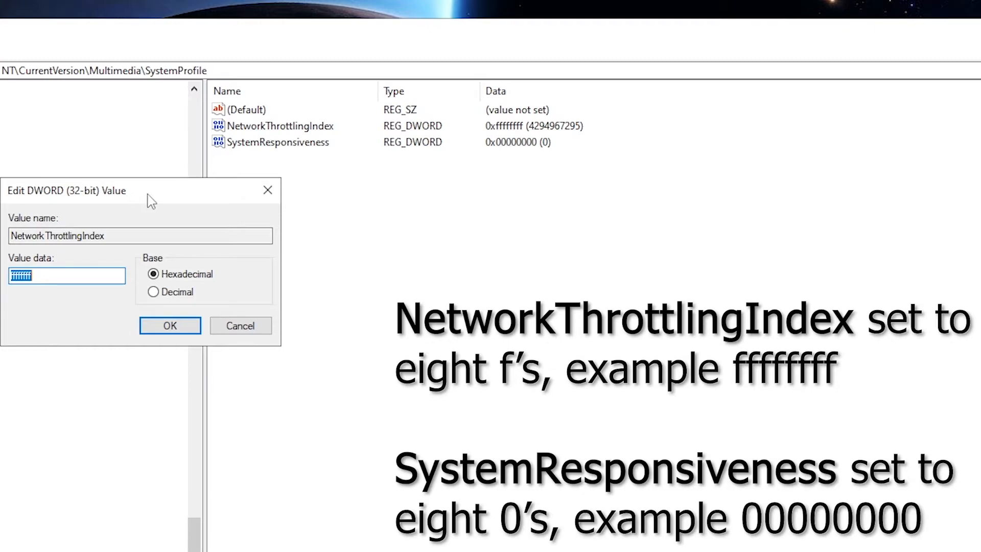
{"action": "left_click_drag", "start_coordinate": [147, 194], "coordinate": [175, 196]}
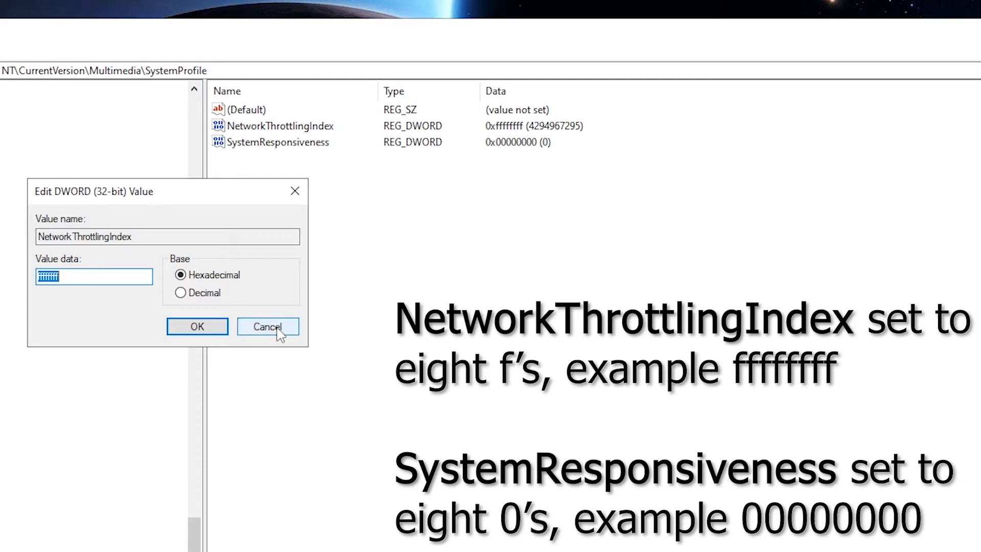
{"action": "left_click", "coordinate": [293, 191]}
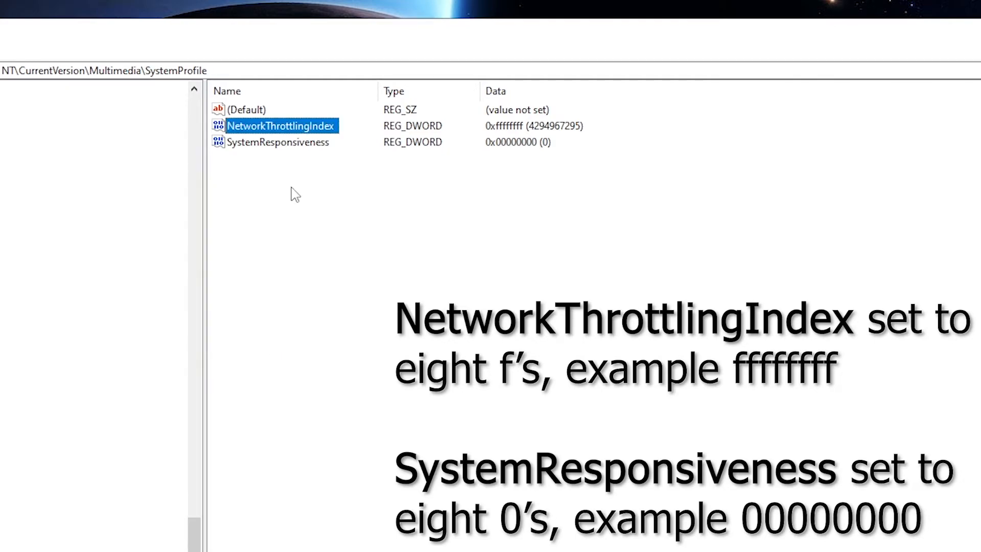
- Inspect the SystemResponsiveness value of the SystemProfile key in its edit dialog, closing it without changing the data
{"action": "double_click", "coordinate": [314, 146]}
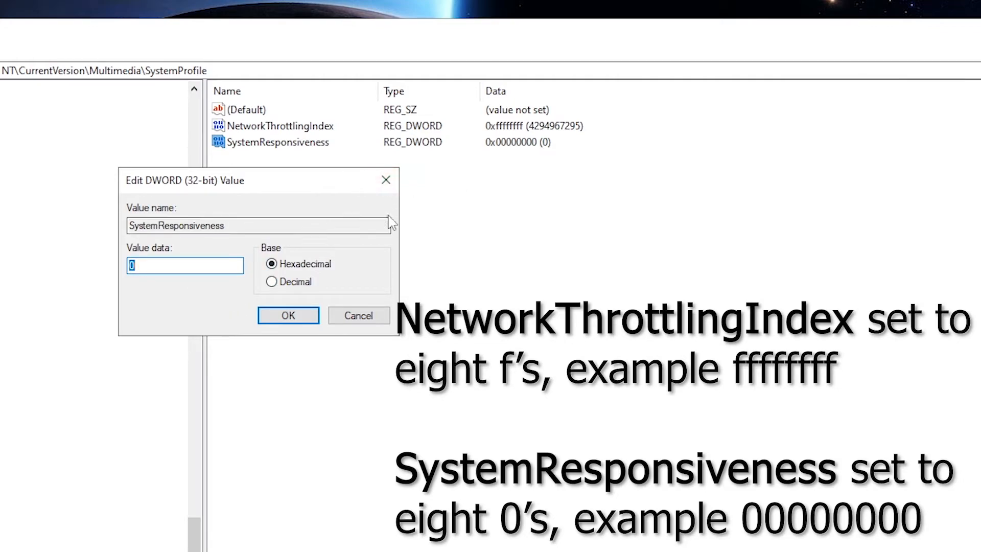
{"action": "left_click", "coordinate": [394, 185]}
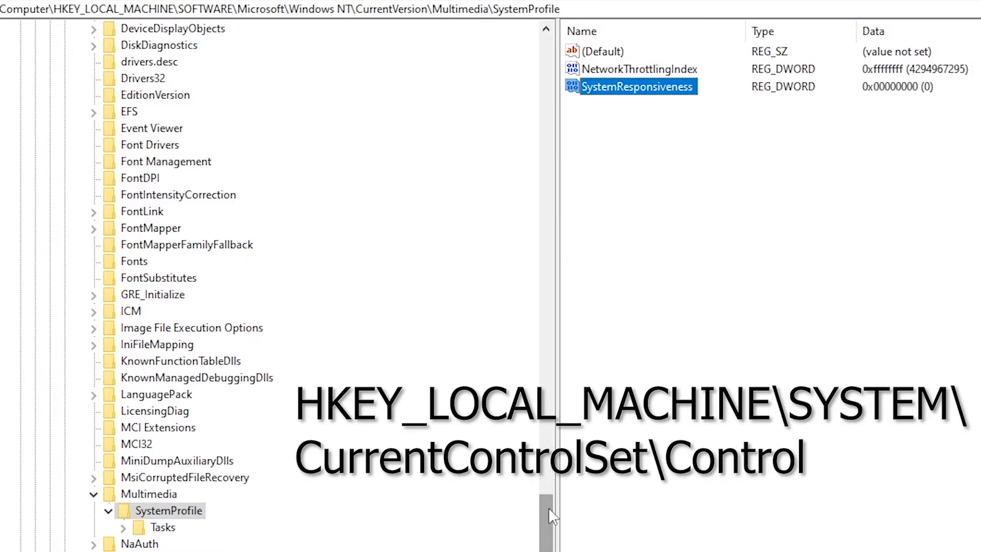
- Collapse the SOFTWARE key, expand SYSTEM\CurrentControlSet under HKEY_LOCAL_MACHINE, and select the Control key to show its values
{"action": "left_click_drag", "start_coordinate": [548, 507], "coordinate": [556, 62]}
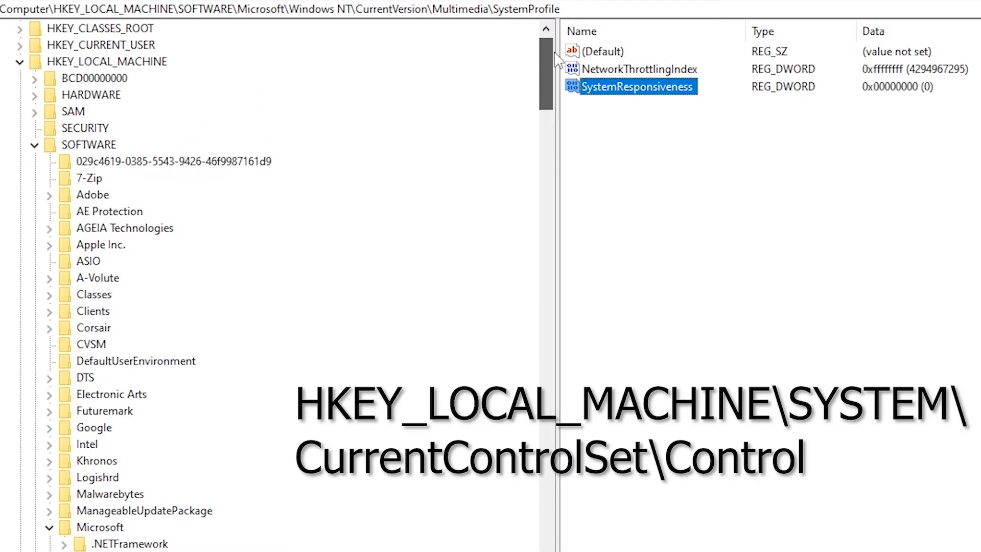
{"action": "left_click", "coordinate": [35, 145]}
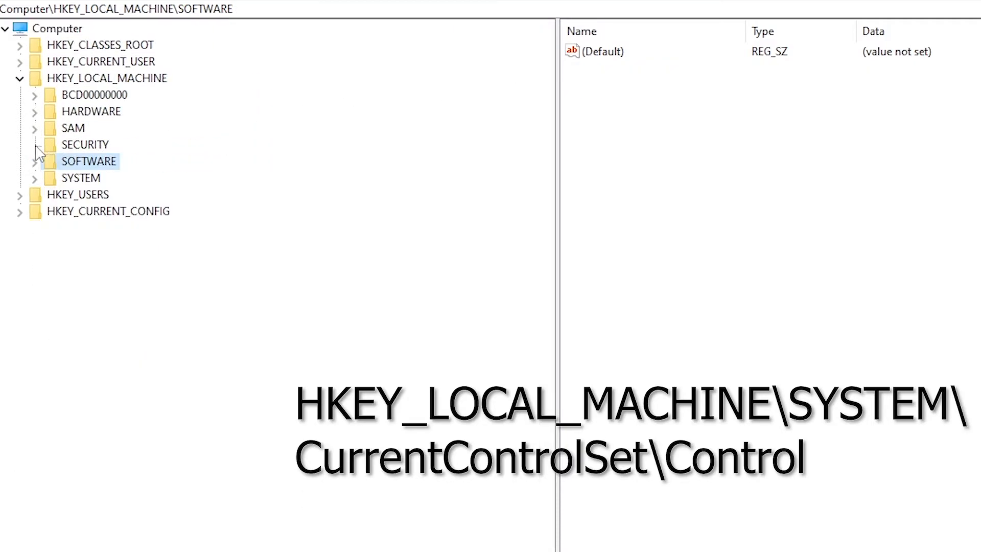
{"action": "left_click", "coordinate": [34, 178]}
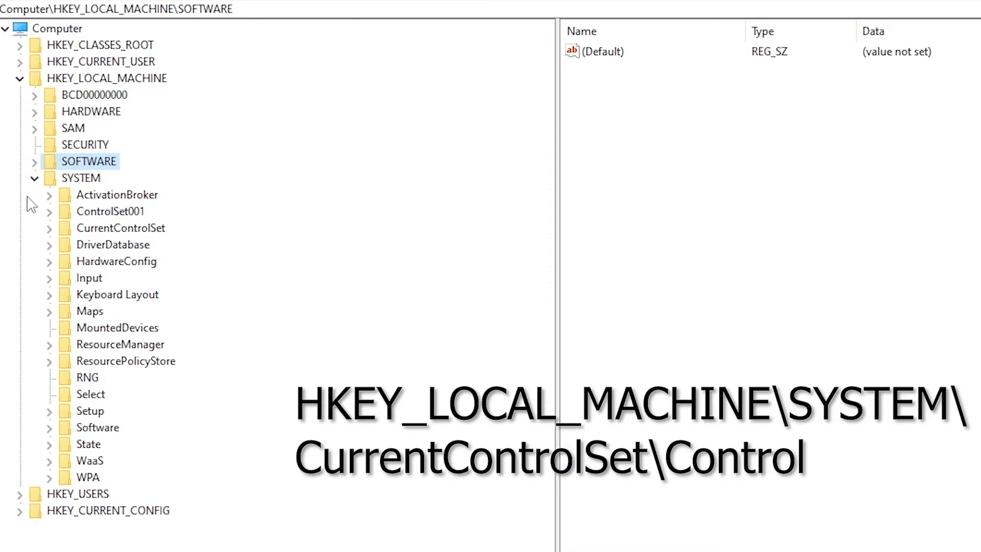
{"action": "left_click", "coordinate": [49, 228]}
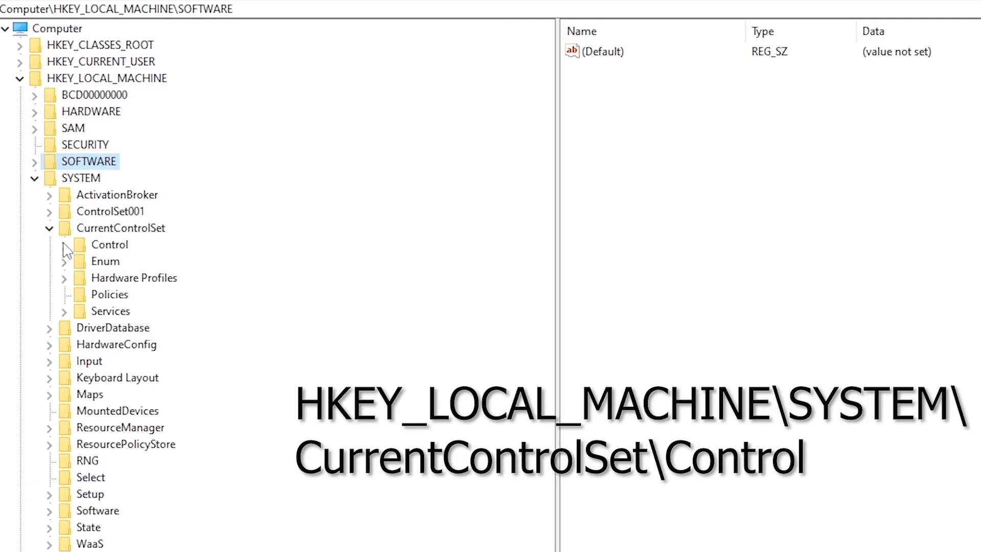
{"action": "left_click", "coordinate": [82, 247]}
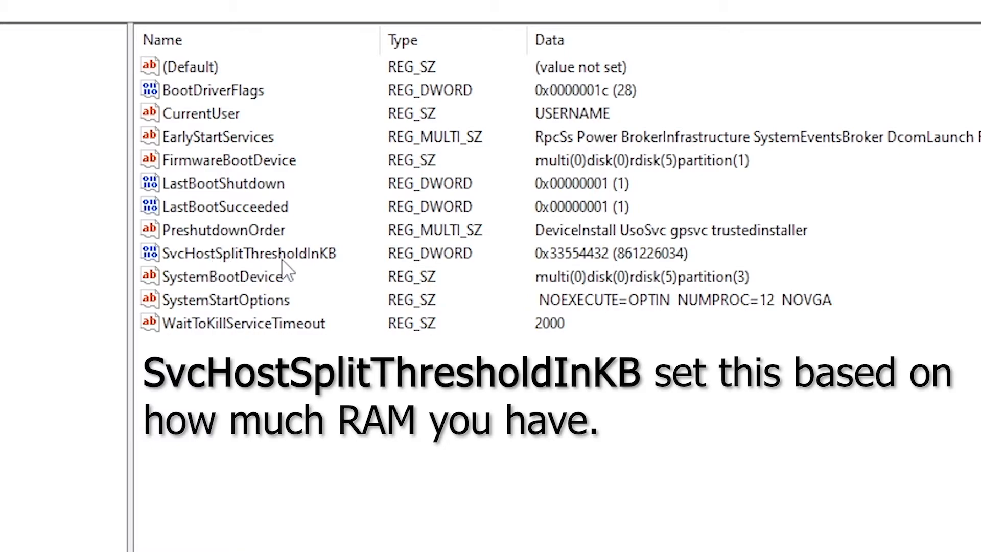
- Locate SvcHostSplitThresholdInKB in the Control key and view the DWORD (32-bit) option among the new value types, without creating a value
{"action": "left_click", "coordinate": [317, 263]}
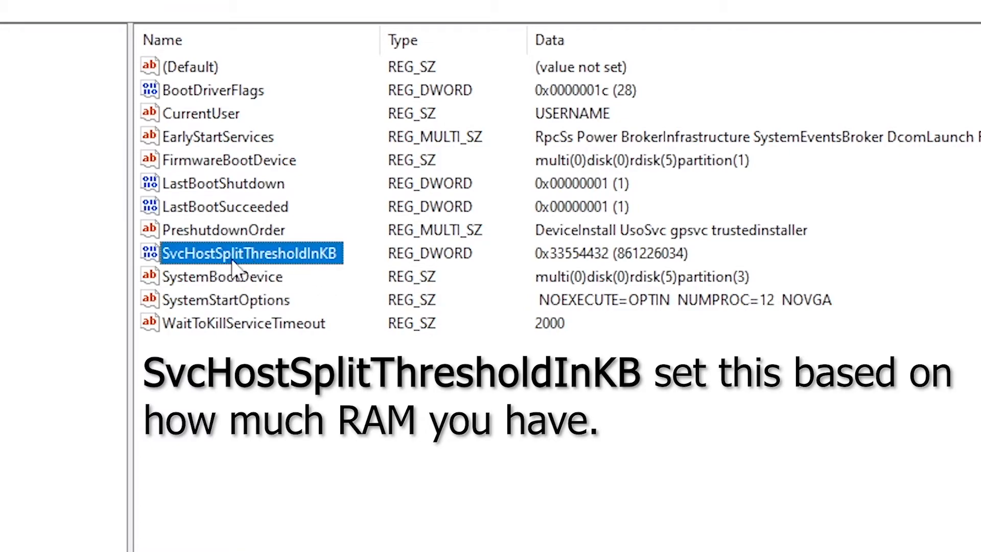
{"action": "right_click", "coordinate": [327, 471]}
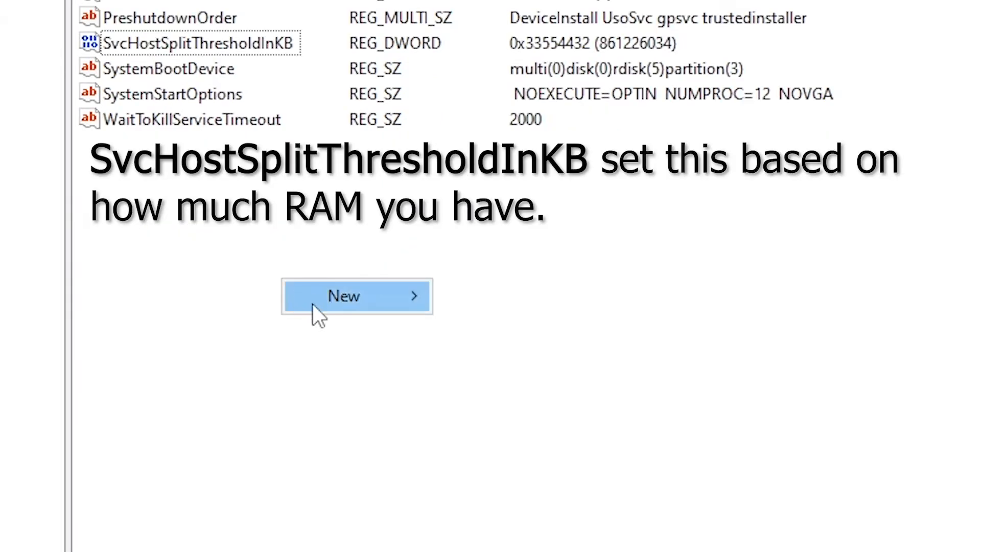
{"action": "mouse_move", "coordinate": [391, 494]}
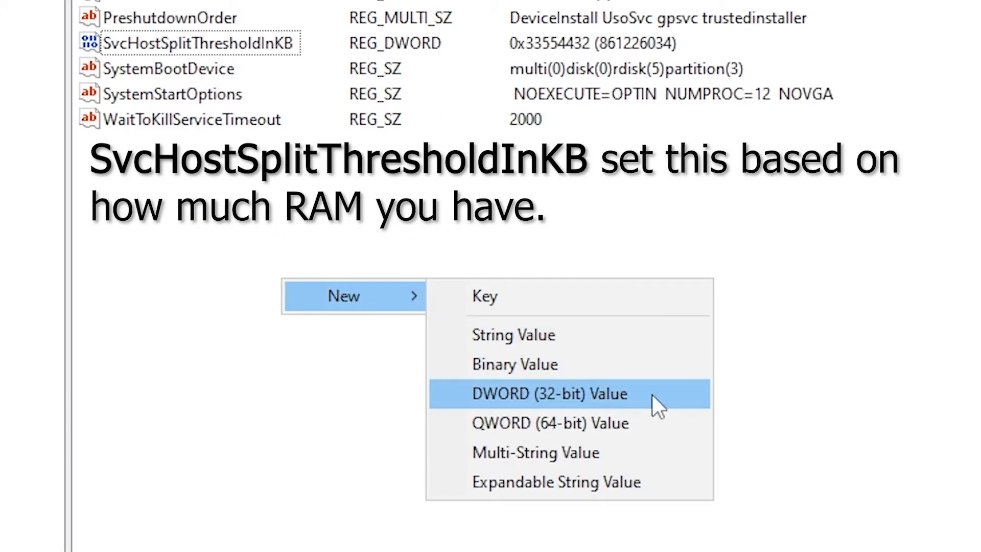
{"action": "left_click", "coordinate": [729, 226]}
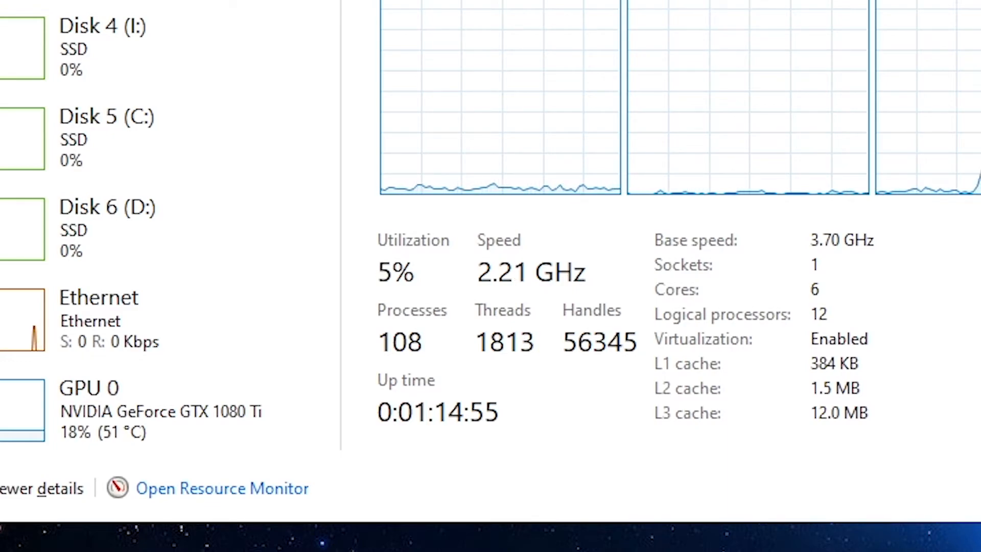
- Move the Task Manager window out of the way and close the Registry Editor
{"action": "left_click_drag", "start_coordinate": [639, 97], "coordinate": [980, 79]}
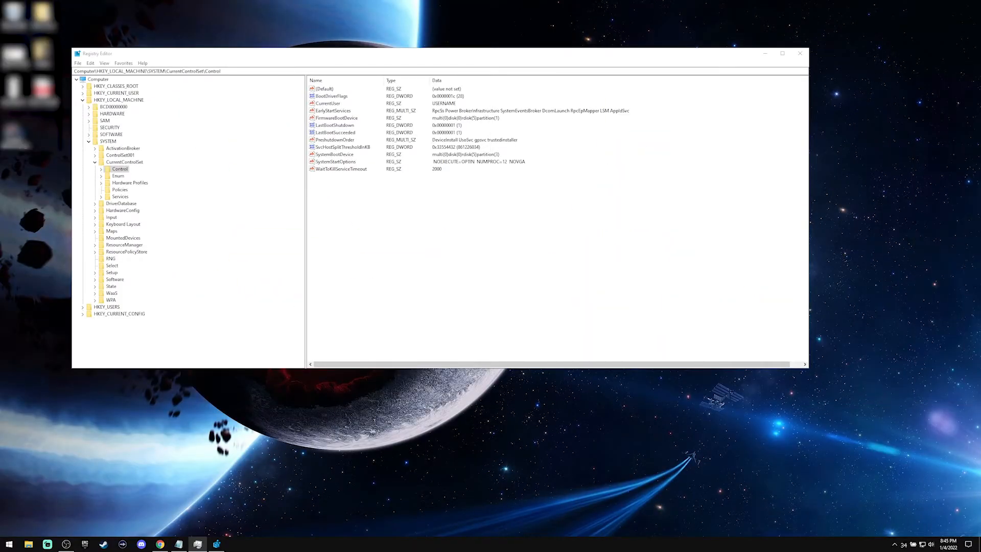
{"action": "left_click", "coordinate": [460, 229]}
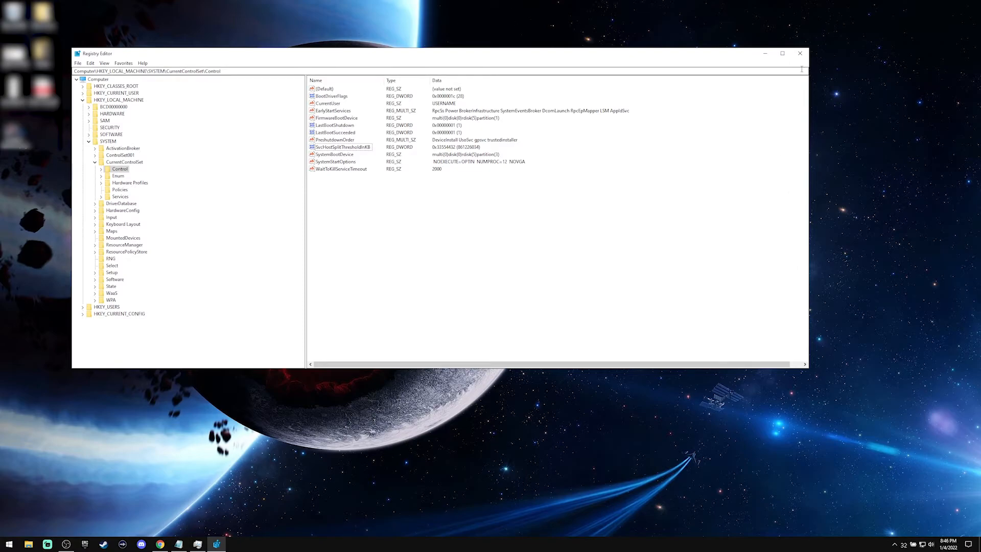
{"action": "left_click", "coordinate": [799, 53]}
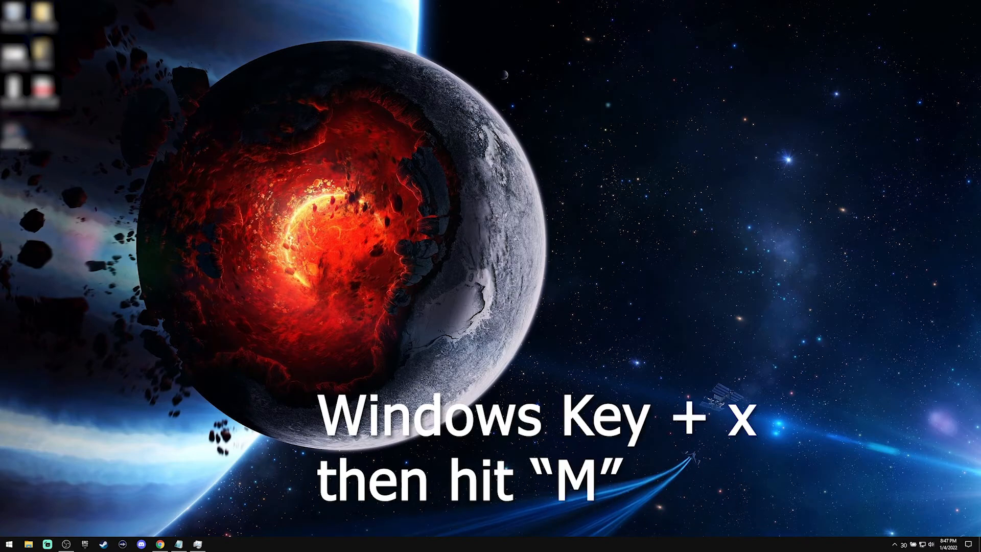
- Open Device Manager and select High precision event timer under System devices
{"action": "key", "text": "super+x"}
{"action": "key", "text": "m"}
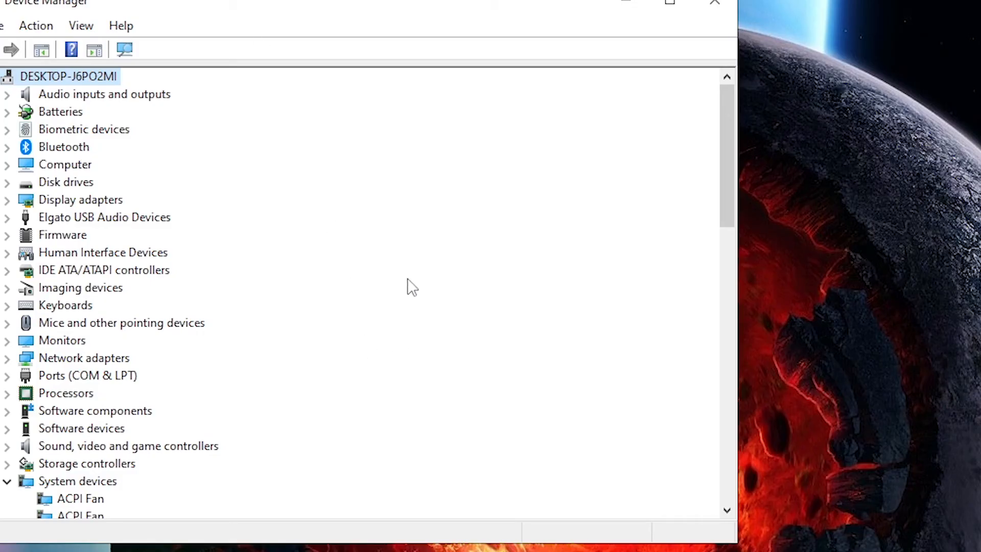
{"action": "scroll", "coordinate": [384, 258], "scroll_direction": "down", "scroll_amount": 2}
{"action": "scroll", "coordinate": [391, 257], "scroll_direction": "down", "scroll_amount": 4}
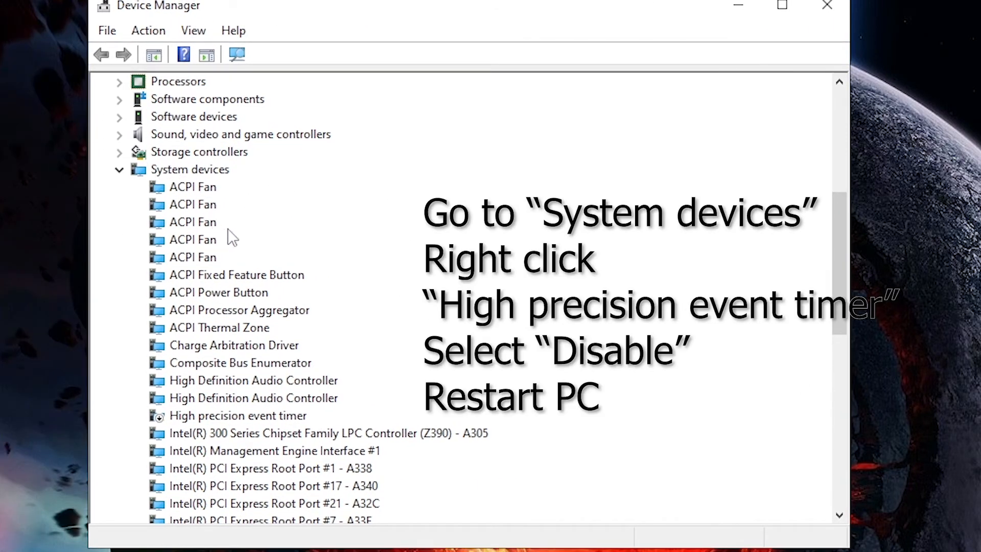
{"action": "left_click", "coordinate": [195, 417]}
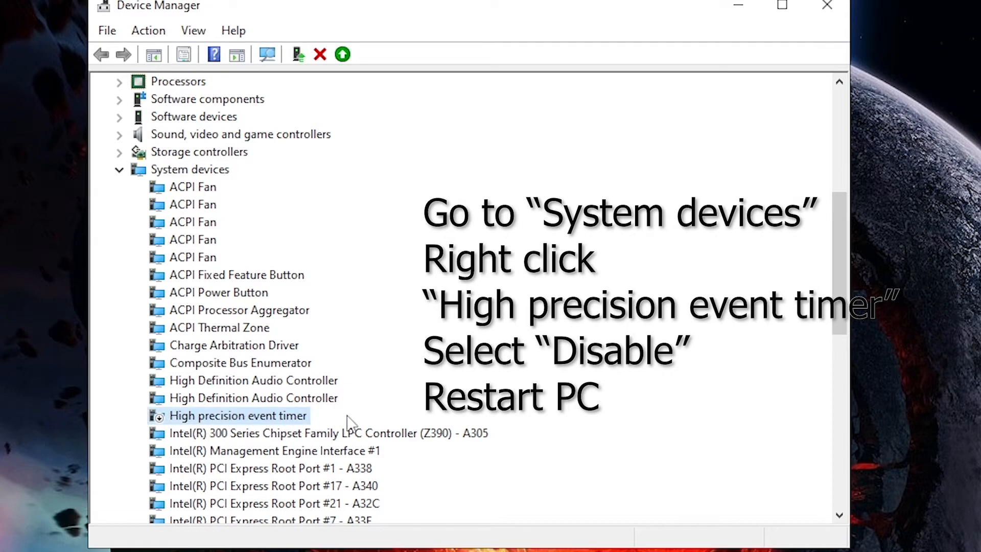
- View the device actions available for High precision event timer without applying any, and close Device Manager
{"action": "right_click", "coordinate": [280, 414]}
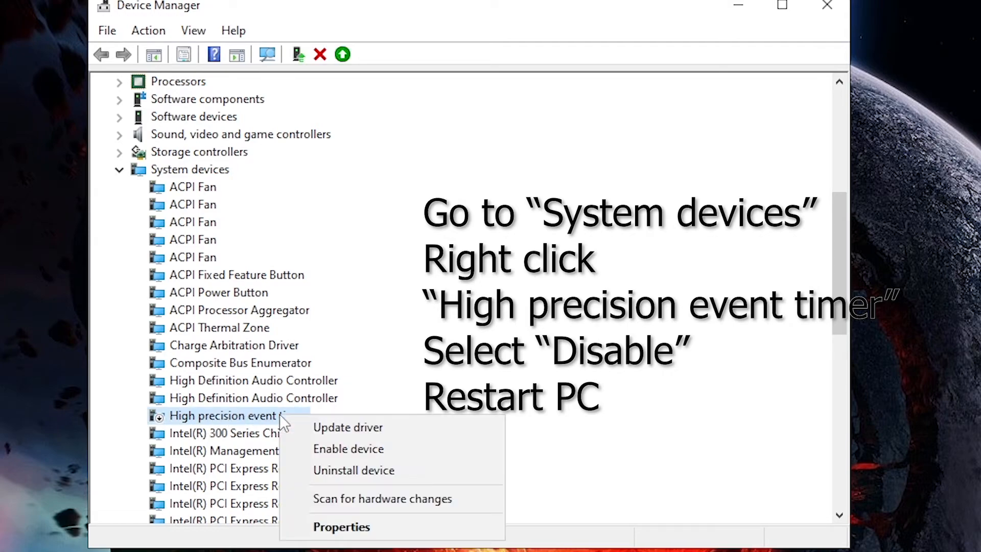
{"action": "left_click", "coordinate": [621, 429]}
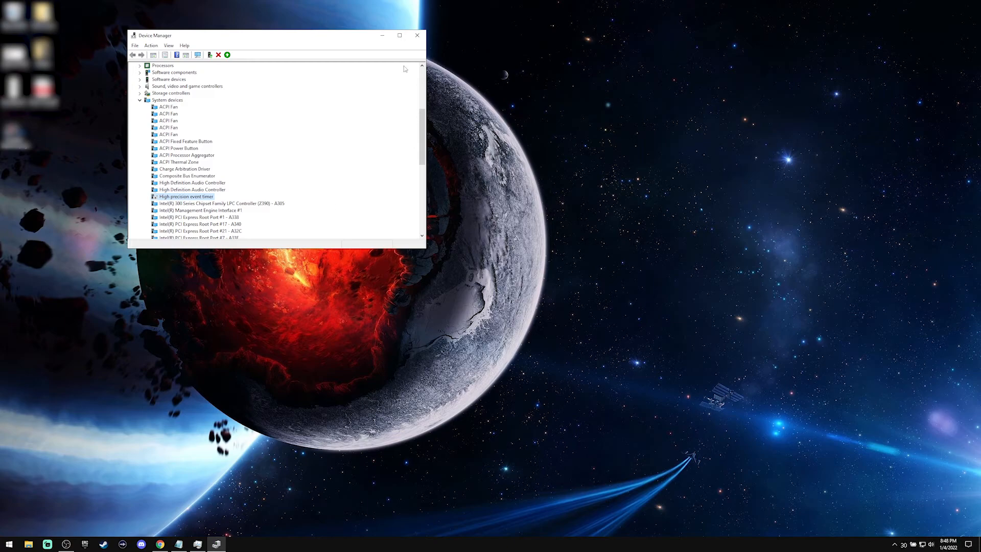
{"action": "left_click", "coordinate": [417, 36]}
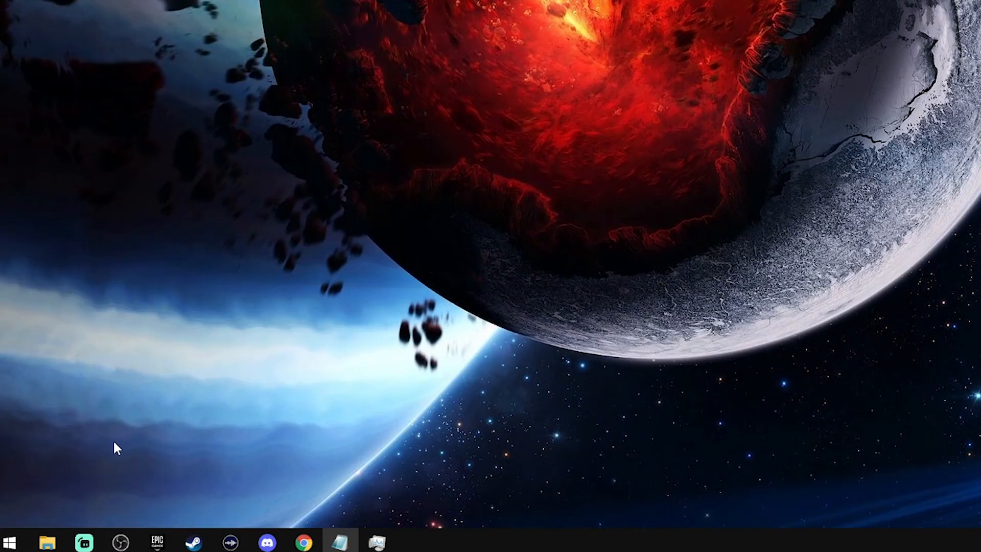
- Search Windows for cmd, launch Command Prompt as administrator, and reposition its window on the desktop
{"action": "left_click", "coordinate": [11, 543]}
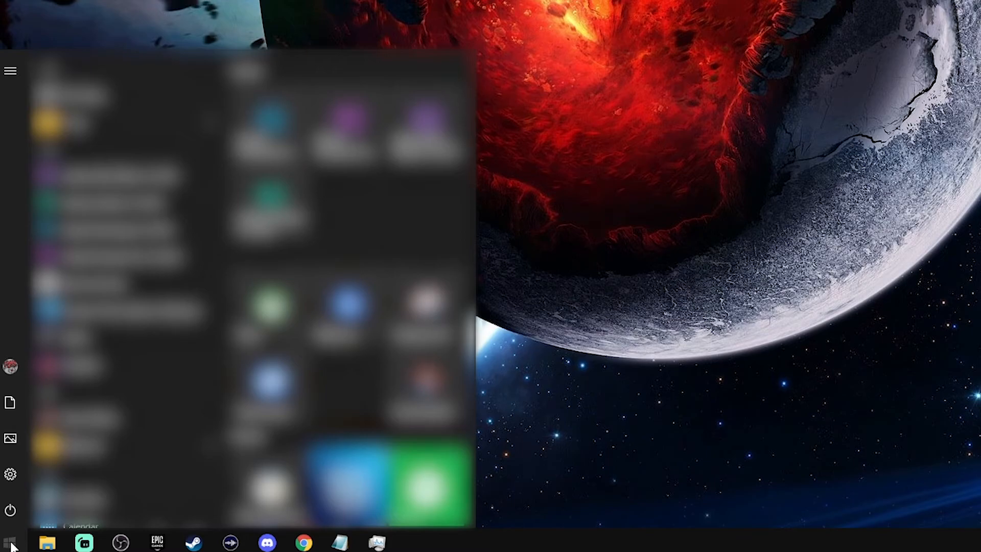
{"action": "type", "text": "cmd"}
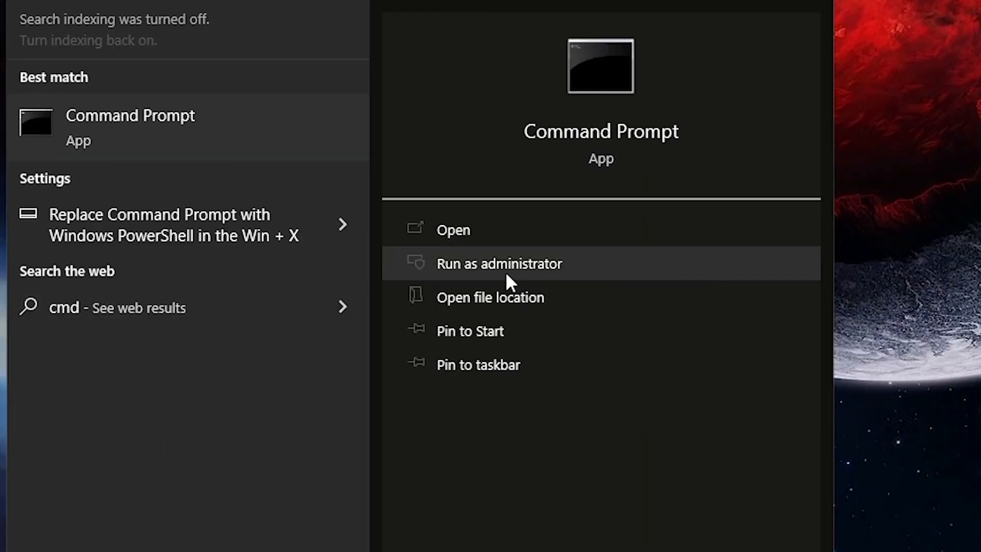
{"action": "right_click", "coordinate": [239, 149]}
{"action": "left_click", "coordinate": [346, 175]}
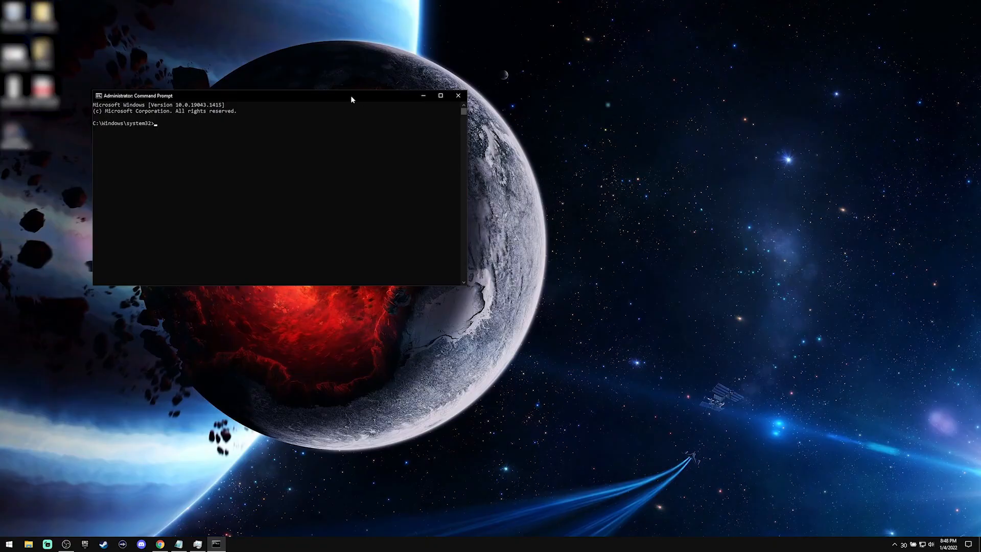
{"action": "left_click_drag", "start_coordinate": [351, 95], "coordinate": [389, 105]}
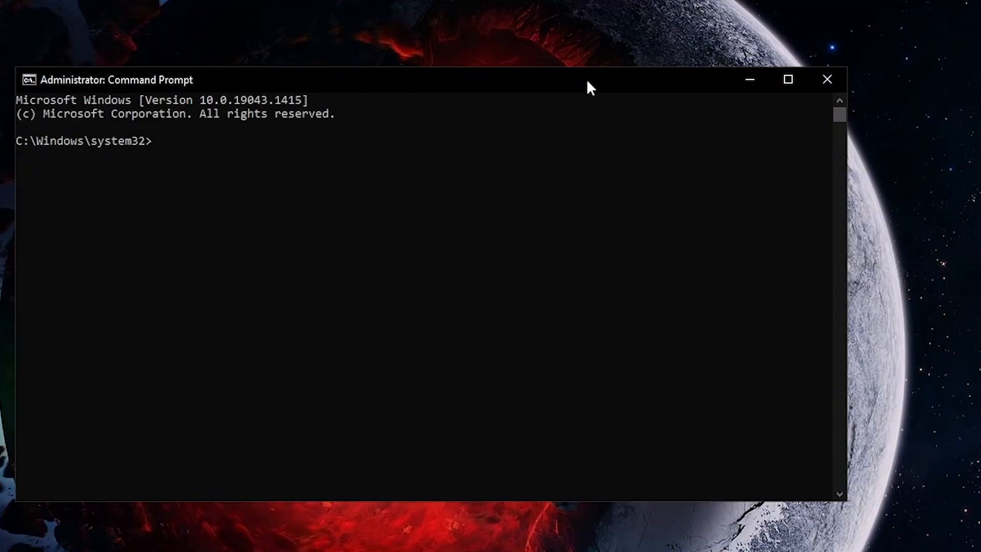
{"action": "left_click_drag", "start_coordinate": [586, 78], "coordinate": [599, 57]}
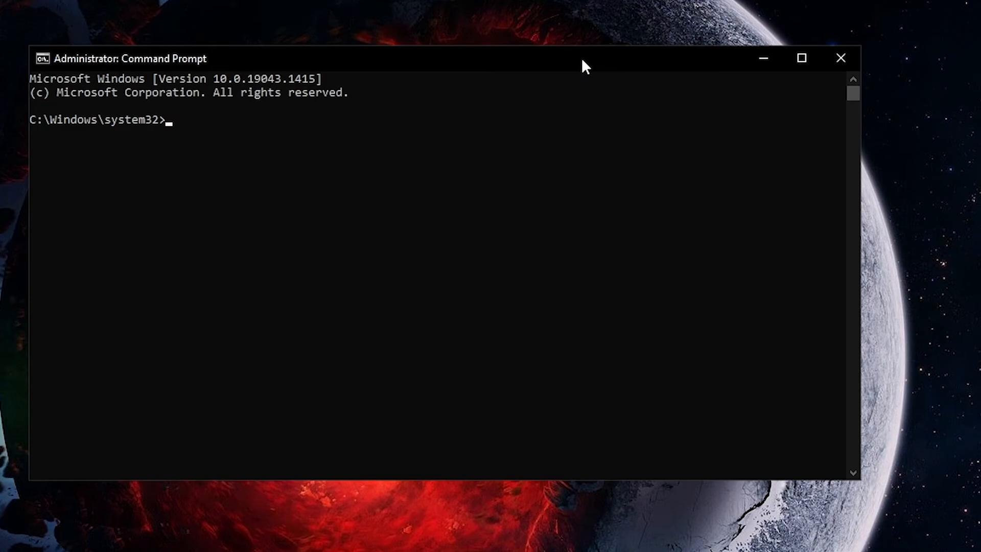
{"action": "mouse_move", "coordinate": [465, 61]}
{"action": "left_mouse_down"}
{"action": "mouse_move", "coordinate": [426, 26]}
{"action": "mouse_move", "coordinate": [479, 51]}
{"action": "left_mouse_up"}
{"action": "mouse_move", "coordinate": [567, 65]}
{"action": "left_mouse_down"}
{"action": "mouse_move", "coordinate": [526, 92]}
{"action": "mouse_move", "coordinate": [587, 77]}
{"action": "mouse_move", "coordinate": [551, 59]}
{"action": "mouse_move", "coordinate": [568, 68]}
{"action": "left_mouse_up"}
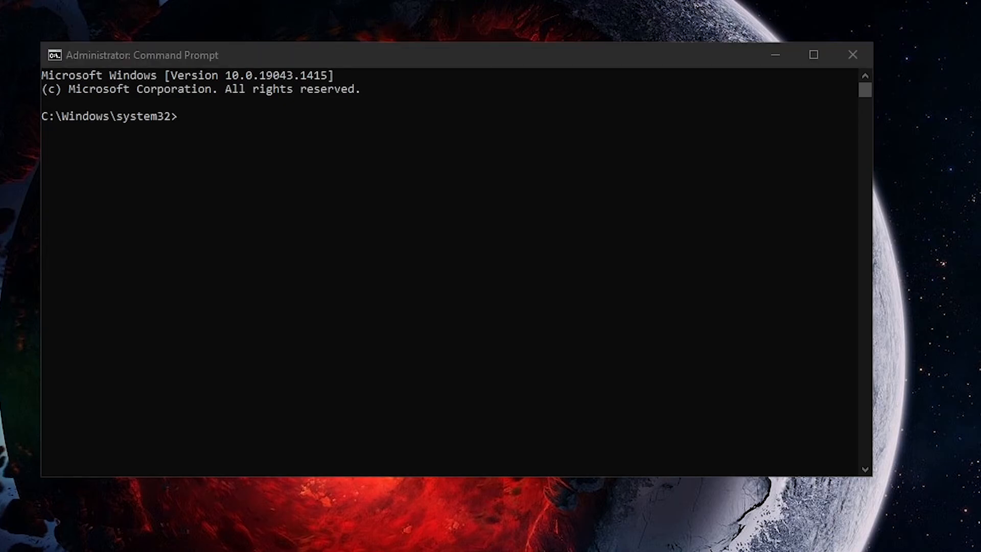
- Enter the command "bcdedit /deletevalue useplatformclock" at the administrator prompt without running it
{"action": "left_click", "coordinate": [459, 168]}
{"action": "left_click", "coordinate": [448, 148]}
{"action": "type", "text": "bcdedit /deletevalue useplatformclock"}
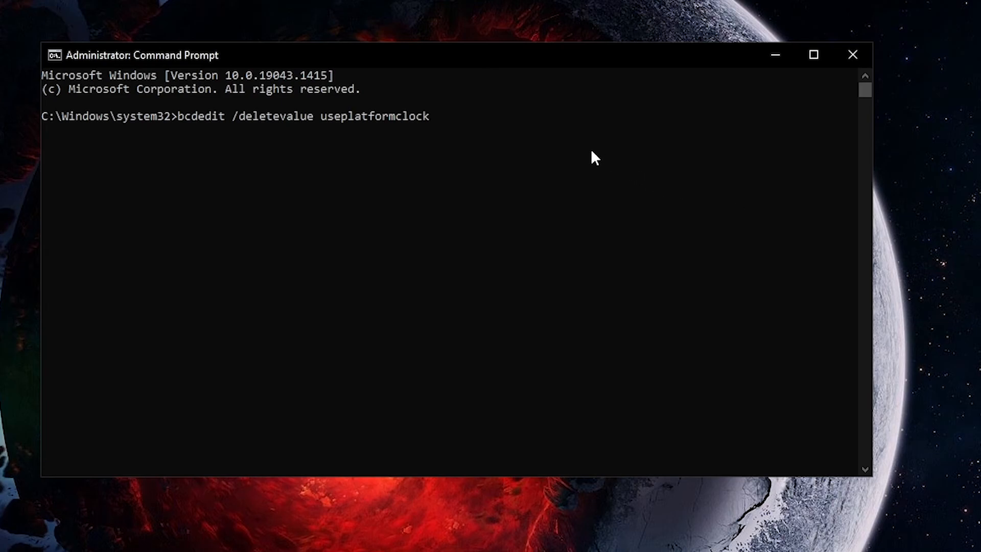
- Erase the unexecuted bcdedit /deletevalue useplatformclock command from the prompt line
{"action": "key", "text": "ctrl+a"}
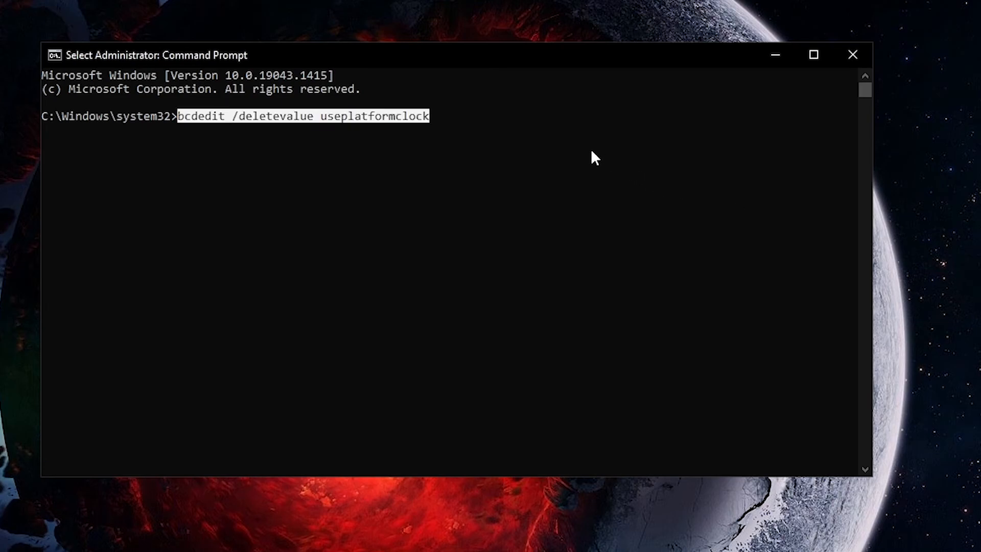
{"action": "key", "text": "BackSpace"}
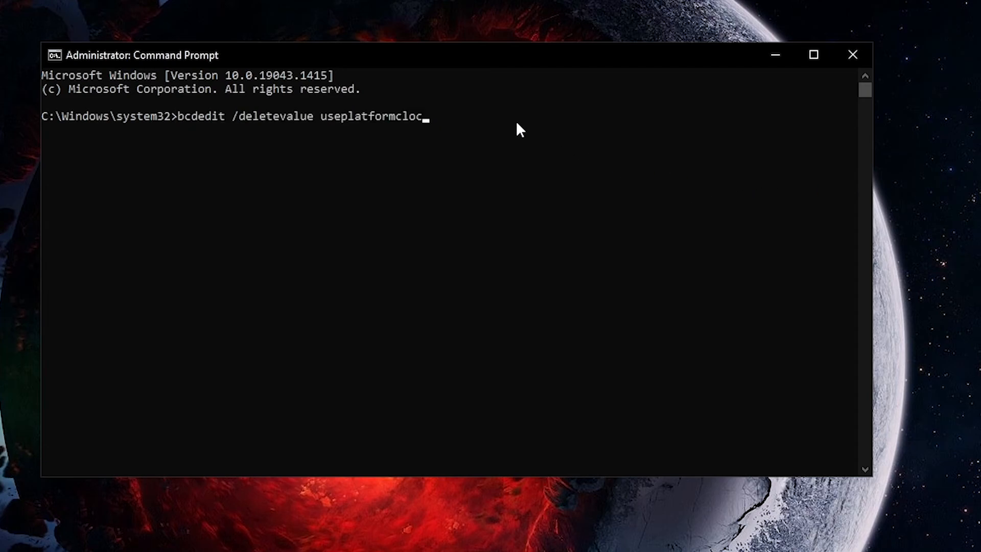
{"action": "key", "text": "BackSpace"}
{"action": "key", "text": "BackSpace"}
{"action": "key", "text": "BackSpace"}
{"action": "key", "text": "BackSpace"}
{"action": "key", "text": "BackSpace"}
{"action": "key", "text": "BackSpace"}
{"action": "key", "text": "BackSpace"}
{"action": "key", "text": "BackSpace"}
{"action": "key", "text": "BackSpace"}
{"action": "key", "text": "BackSpace"}
{"action": "key", "text": "BackSpace"}
{"action": "key", "text": "BackSpace"}
{"action": "key", "text": "BackSpace"}
{"action": "key", "text": "BackSpace"}
{"action": "key", "text": "BackSpace"}
{"action": "key", "text": "BackSpace"}
{"action": "key", "text": "BackSpace"}
{"action": "key", "text": "BackSpace"}
{"action": "key", "text": "BackSpace"}
{"action": "key", "text": "BackSpace"}
{"action": "key", "text": "BackSpace"}
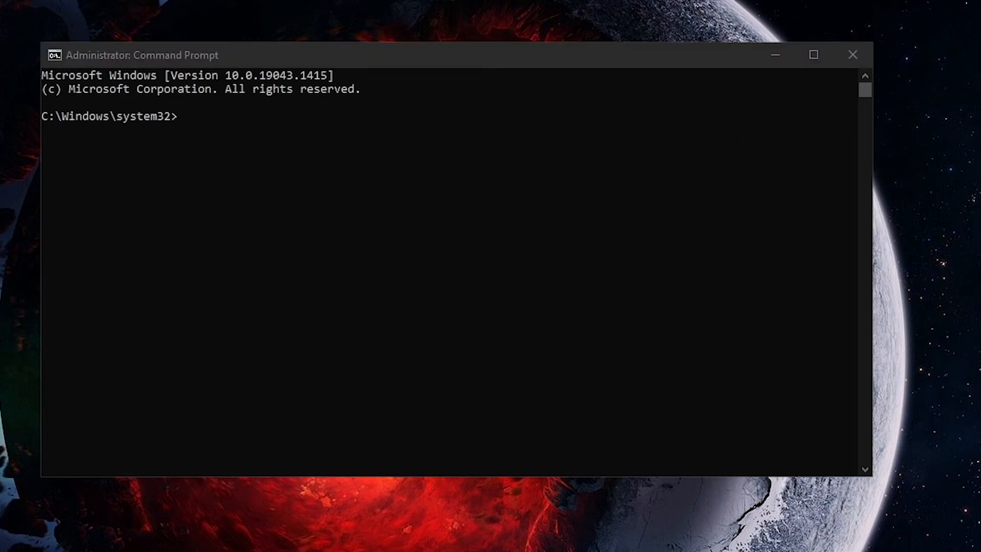
- Enter the command "bcdedit /set disabledynamictick yes" at the administrator prompt without running it
{"action": "left_click", "coordinate": [658, 199]}
{"action": "type", "text": "bcdedit /set disabledynamictick yes"}
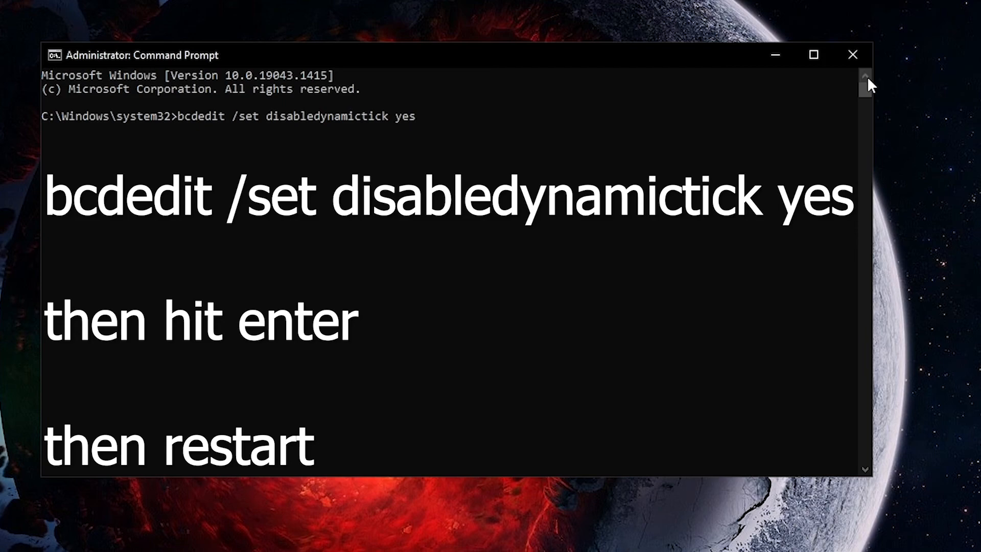
- Erase the disabledynamictick command text without running it and close the Command Prompt window
{"action": "key", "text": "BackSpace"}
{"action": "key", "text": "BackSpace"}
{"action": "key", "text": "BackSpace"}
{"action": "key", "text": "BackSpace"}
{"action": "key", "text": "BackSpace"}
{"action": "key", "text": "BackSpace"}
{"action": "key", "text": "BackSpace"}
{"action": "key", "text": "BackSpace"}
{"action": "key", "text": "BackSpace"}
{"action": "key", "text": "BackSpace"}
{"action": "key", "text": "BackSpace"}
{"action": "key", "text": "BackSpace"}
{"action": "key", "text": "BackSpace"}
{"action": "key", "text": "BackSpace"}
{"action": "key", "text": "BackSpace"}
{"action": "key", "text": "BackSpace"}
{"action": "key", "text": "BackSpace"}
{"action": "key", "text": "BackSpace"}
{"action": "key", "text": "BackSpace"}
{"action": "key", "text": "BackSpace"}
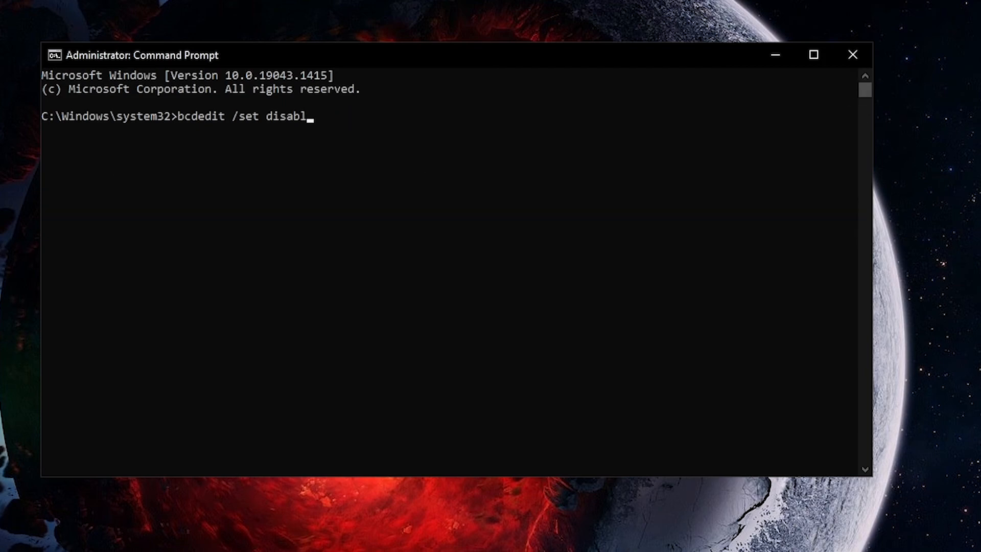
{"action": "left_click", "coordinate": [853, 54]}
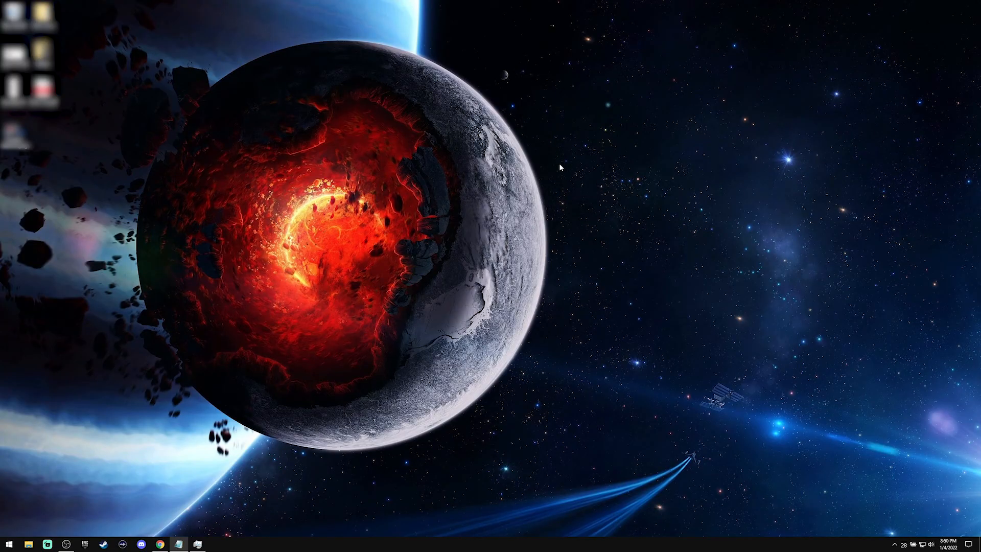